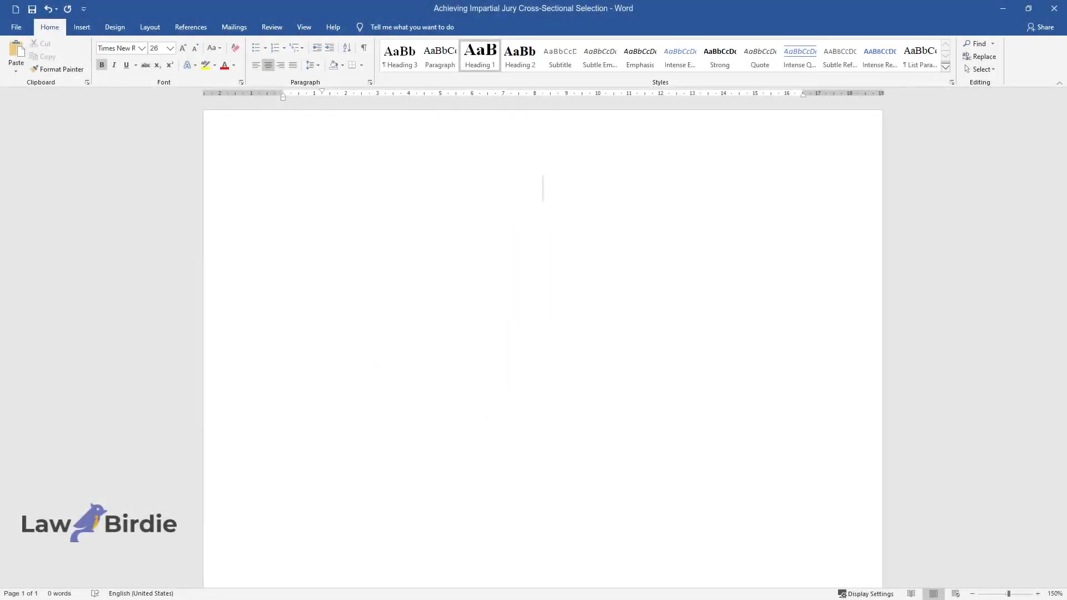
# - Type the title 'Achieving Impartial Jury Cross-Sectional Selection' and an 'Introduction' section heading
pyautogui.write('Achieving Im')
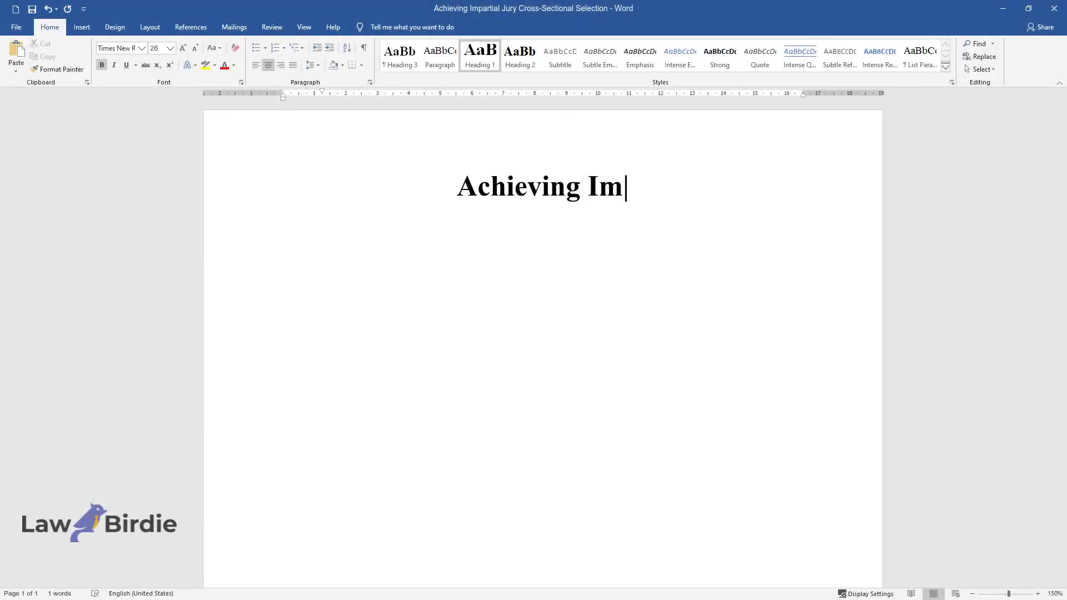
pyautogui.write('partial Jury Cross-Sectional Selection')
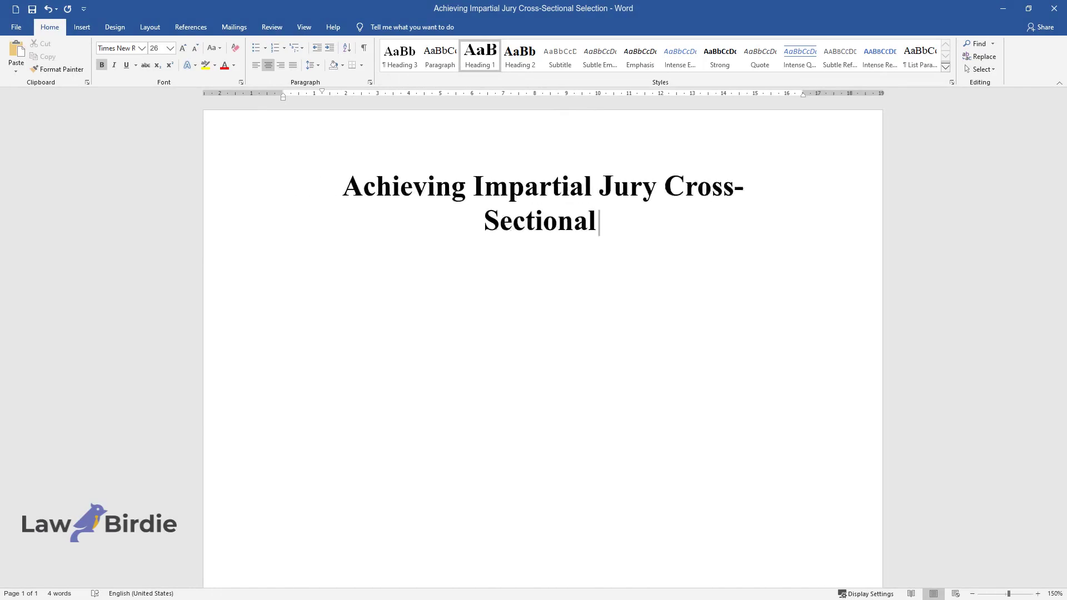
pyautogui.press('Return')
pyautogui.write('Introduction')
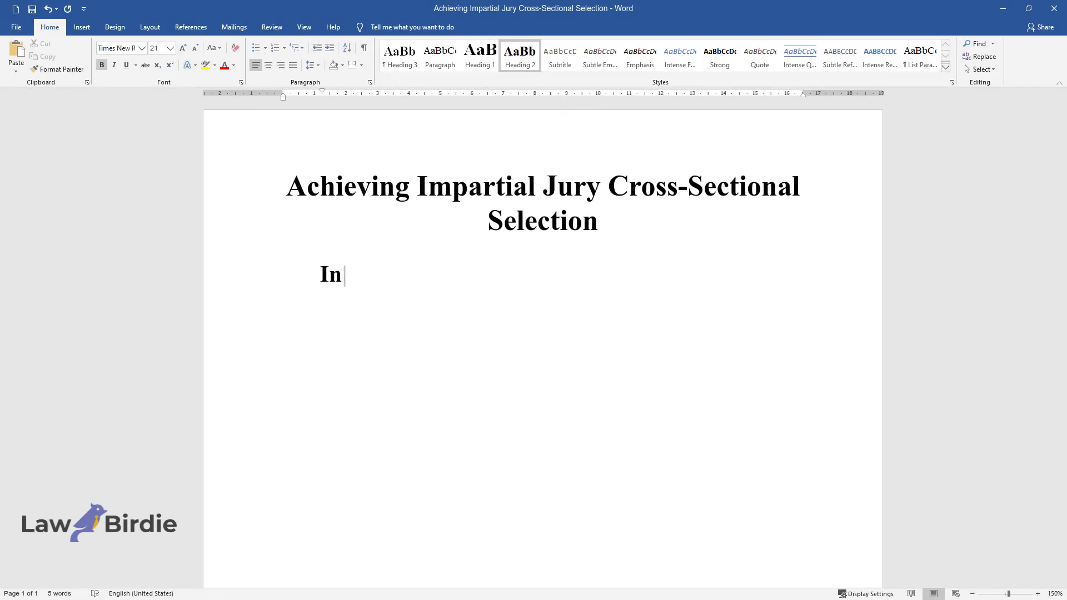
# - Write the first introduction paragraph, from 'Can one be sure…' to 'criminal justice system.'
pyautogui.press('Return')
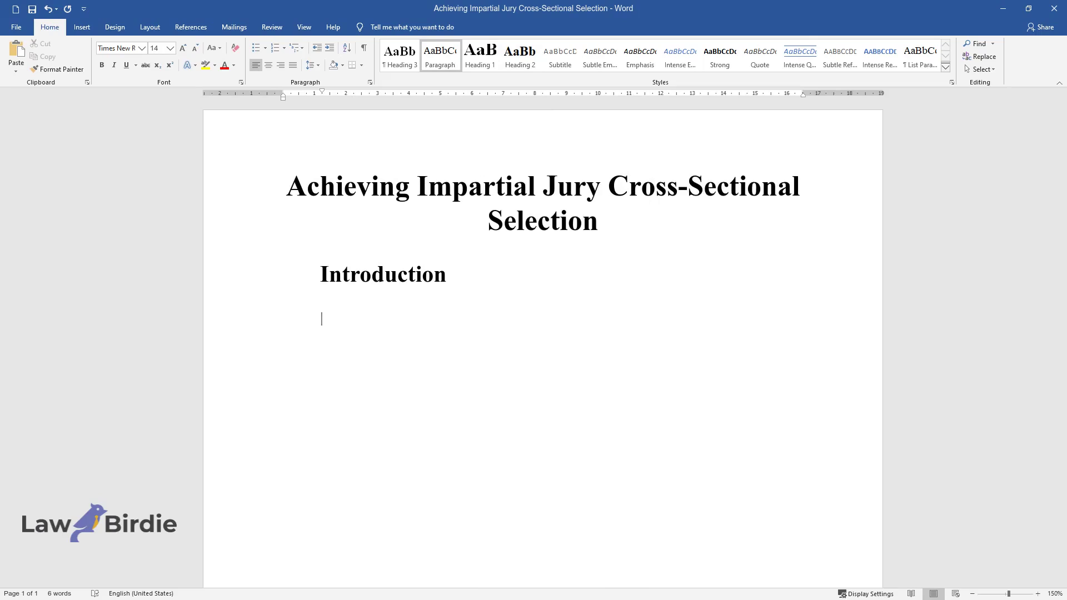
pyautogui.write('Can one be sure that in the')
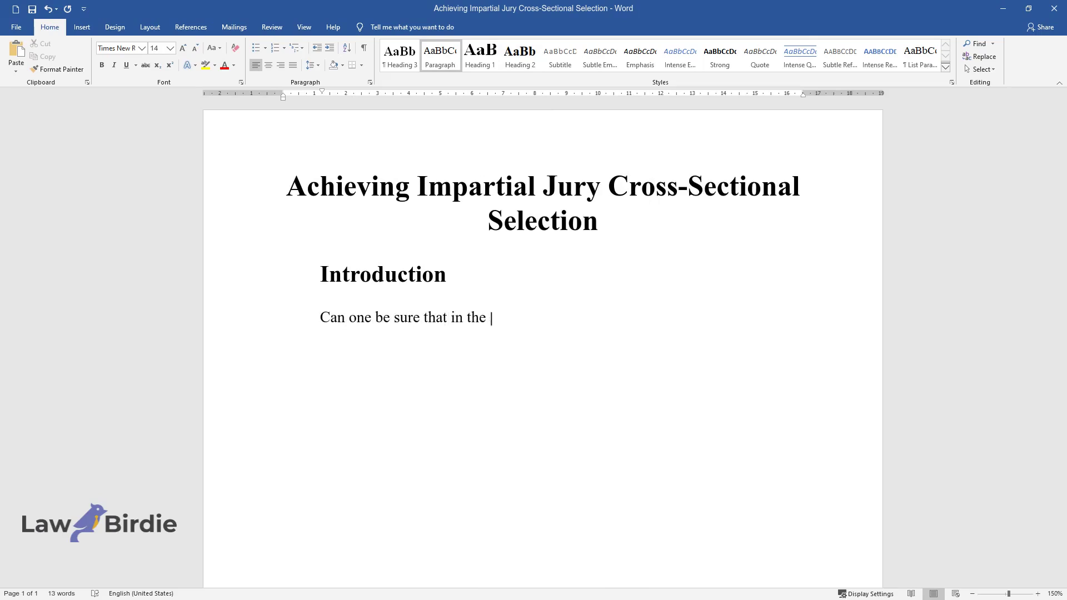
pyautogui.write(' case of trial, they will be judged f')
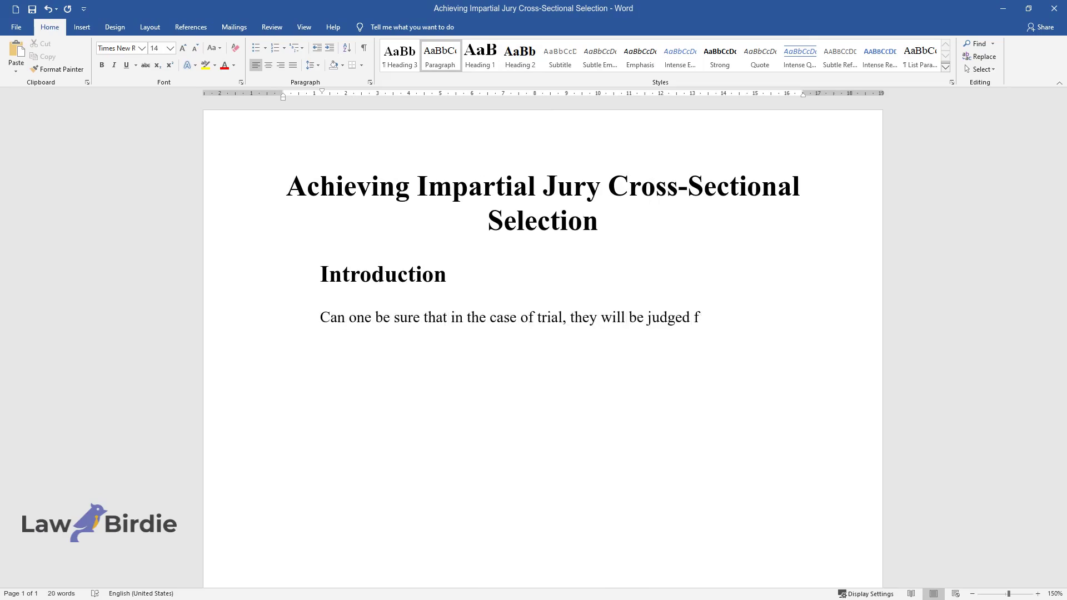
pyautogui.write('airly by the jury? The evidence sug')
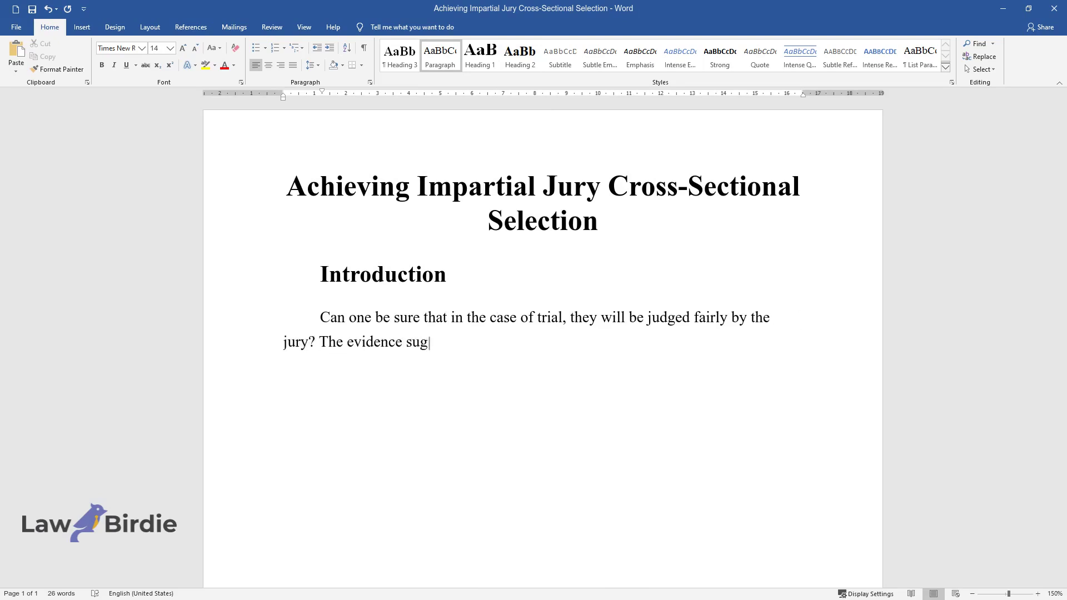
pyautogui.write('gests that not all U.S. citizens can')
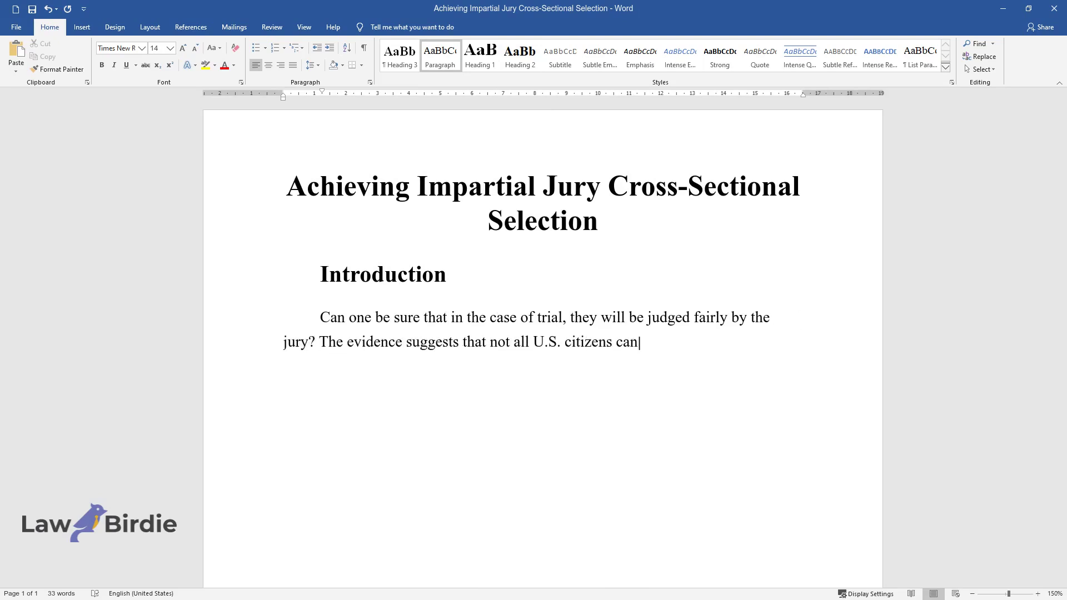
pyautogui.write(' be equally guaranteed the basic rig')
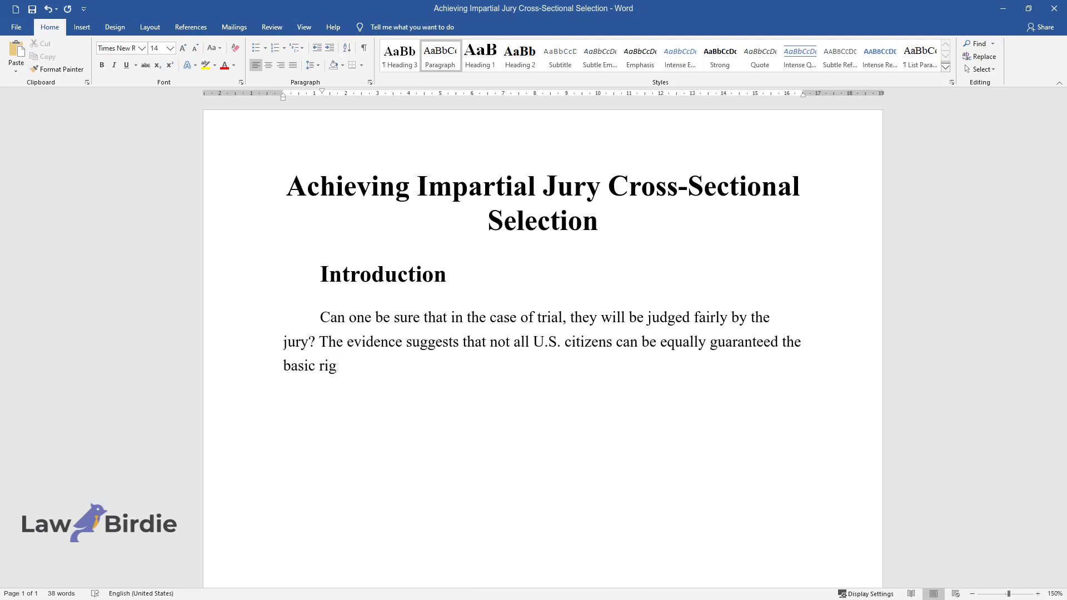
pyautogui.write('ht established by the Sixth Amendmen')
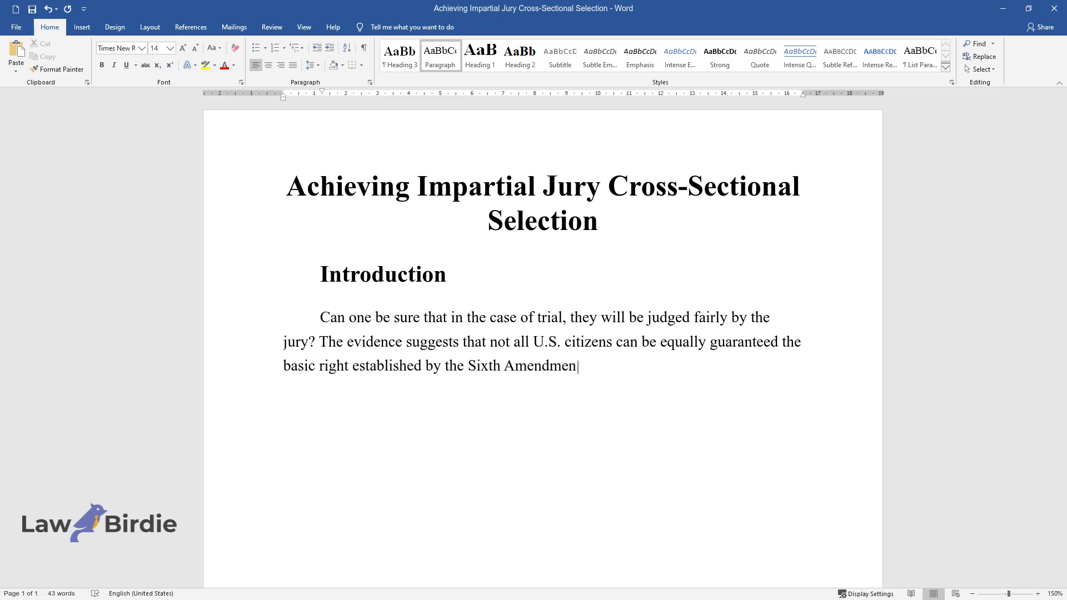
pyautogui.write('t. Many scholars argue that the cur')
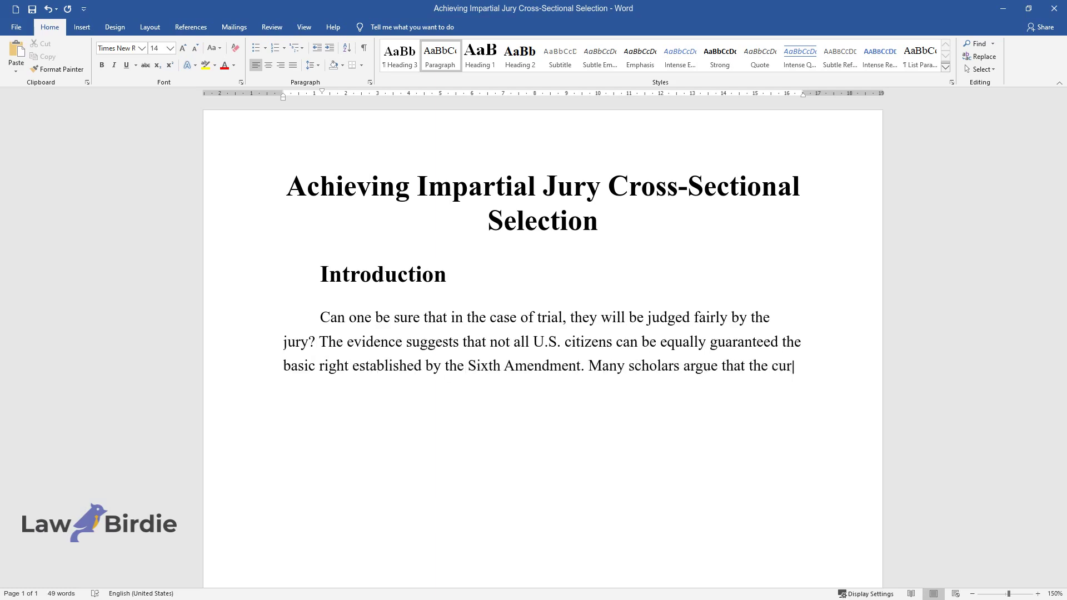
pyautogui.write('rent community cross-section system ')
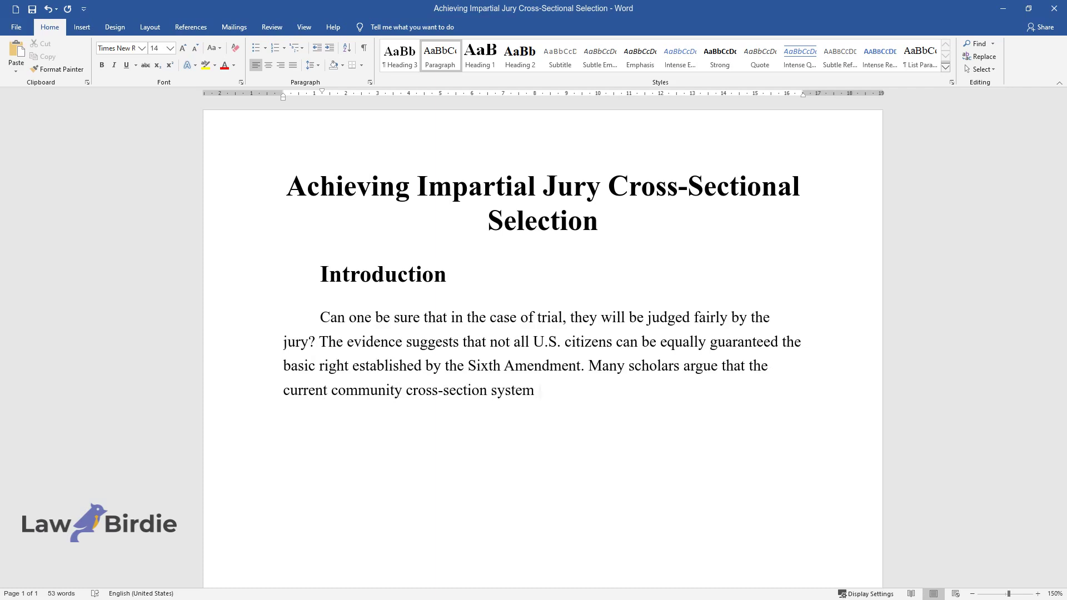
pyautogui.write('may be increasingly unfair towards c')
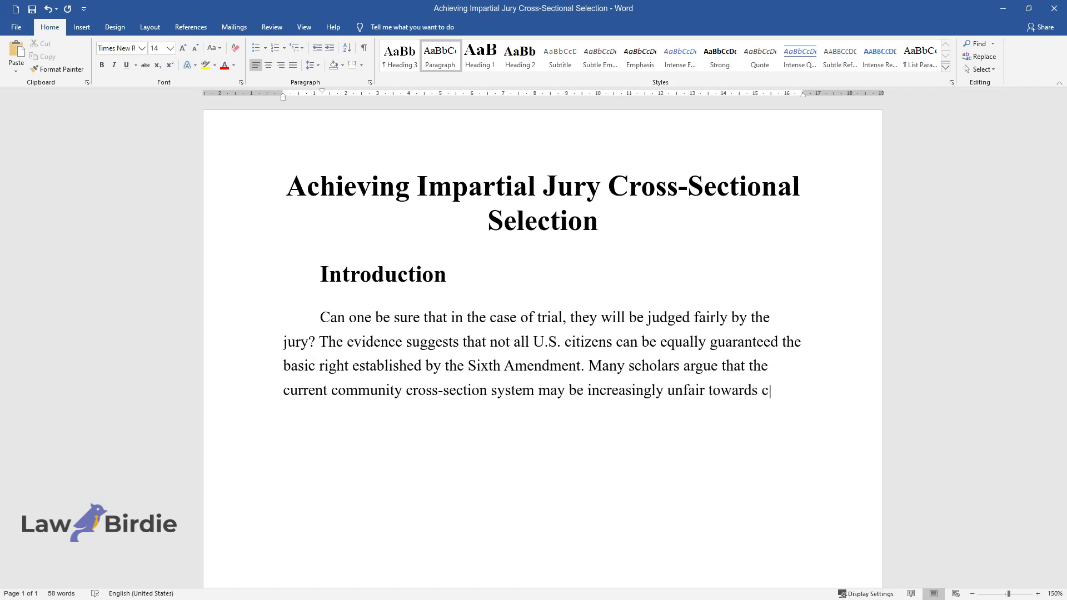
pyautogui.write('ertain minority groups leading to t')
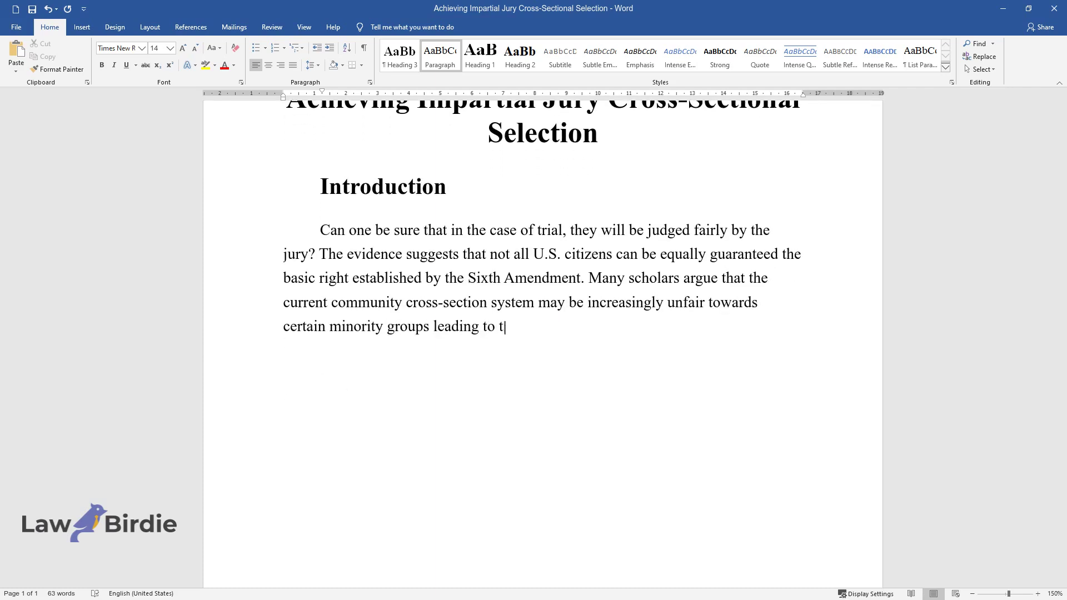
pyautogui.write('heir underrepresentation in the cour')
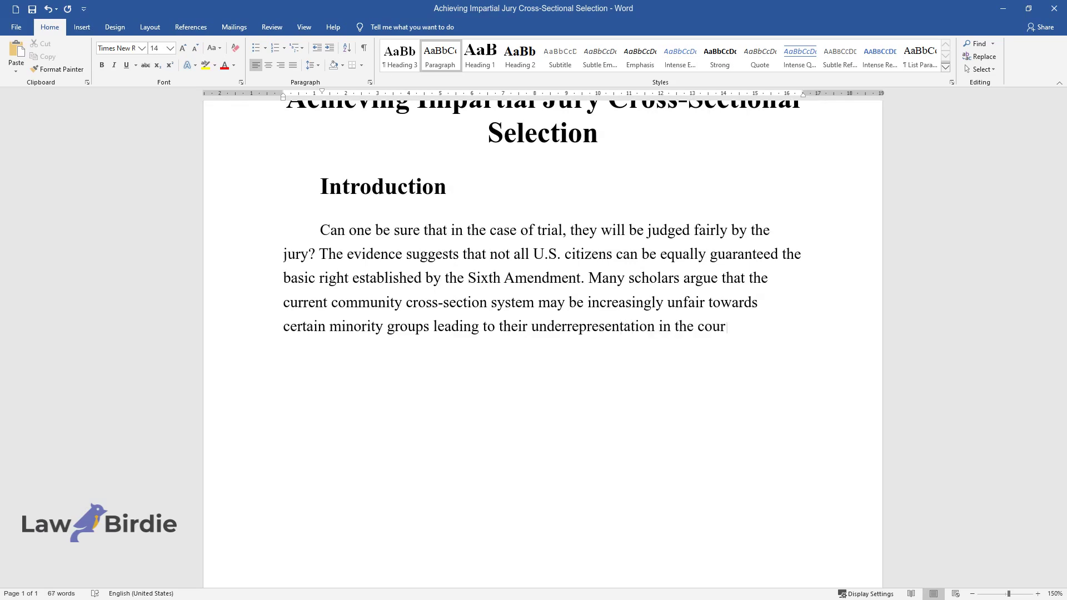
pyautogui.write('t. Additionally, such a tendency is ')
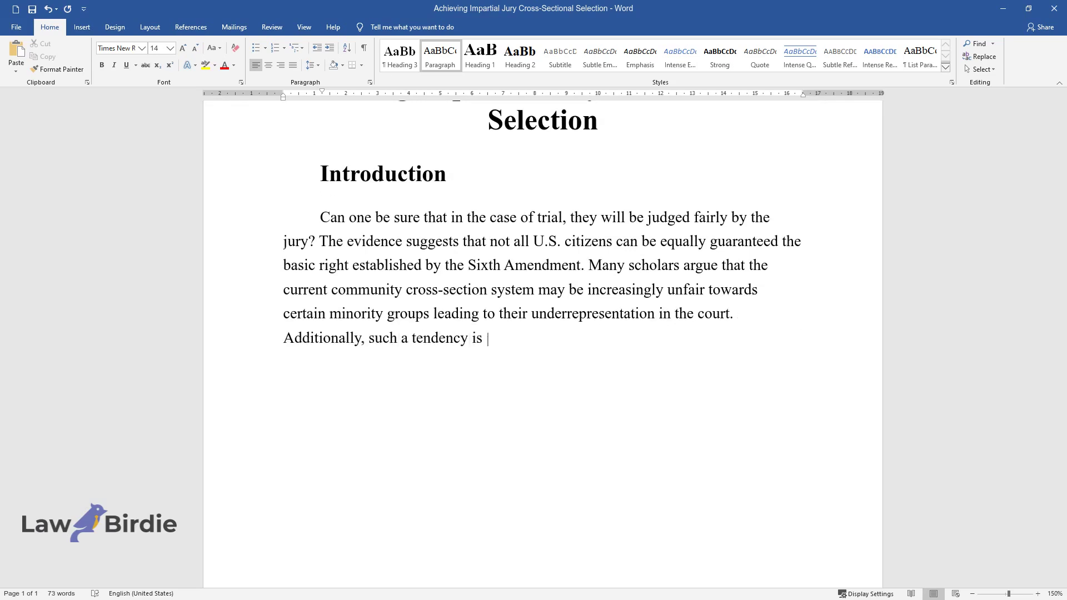
pyautogui.write('associated with increasing negative ')
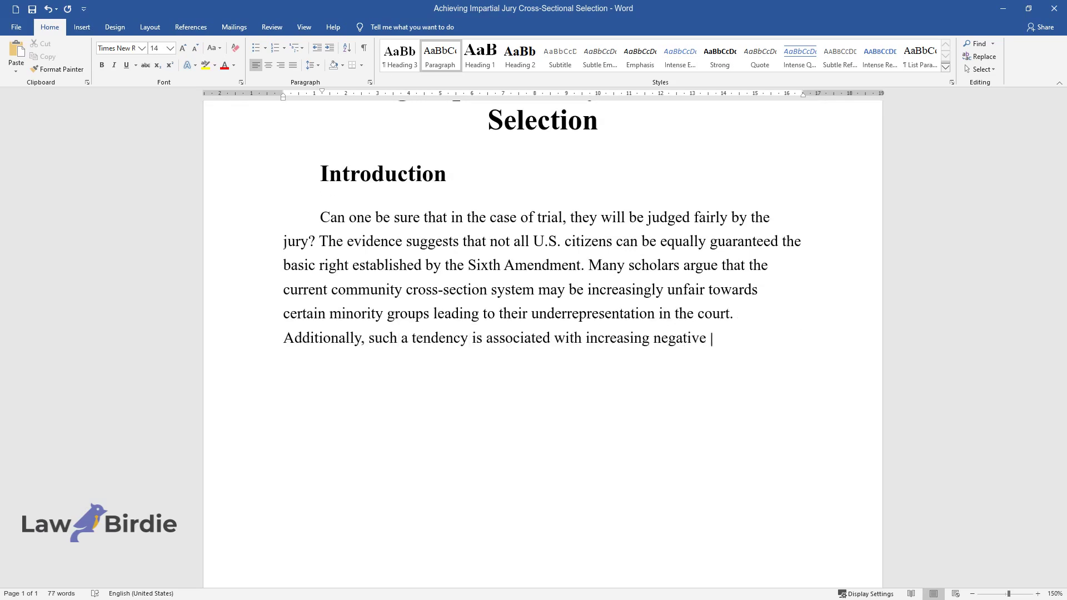
pyautogui.write('perceptions of the crimina')
pyautogui.write('l justice')
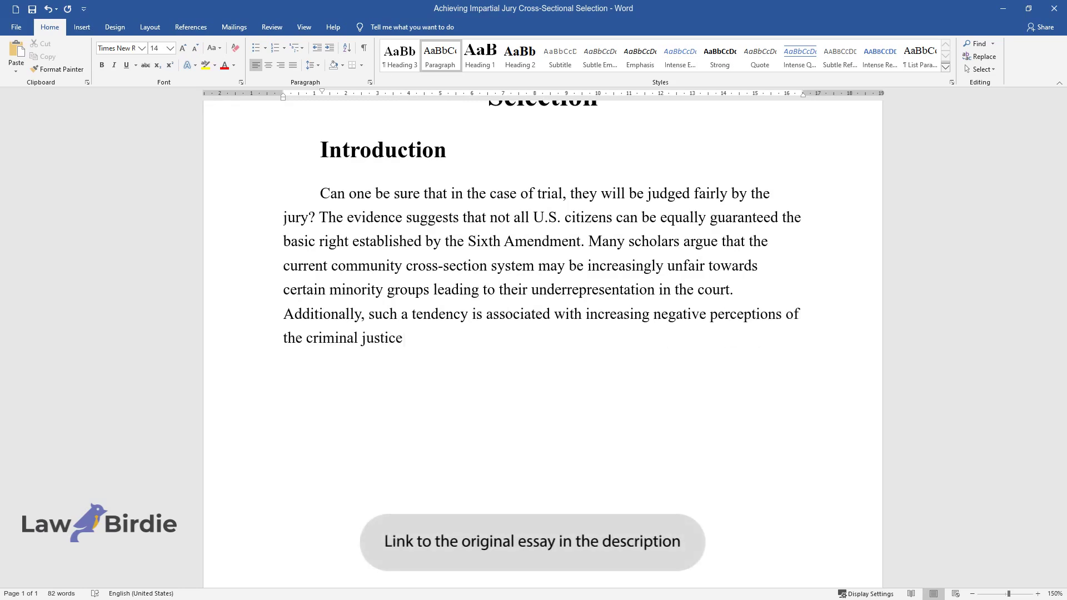
pyautogui.write(' system.')
pyautogui.press('Return')
# - Type the second introduction paragraph, from 'In this regard…' to 'to address this problem.'
pyautogui.write('I')
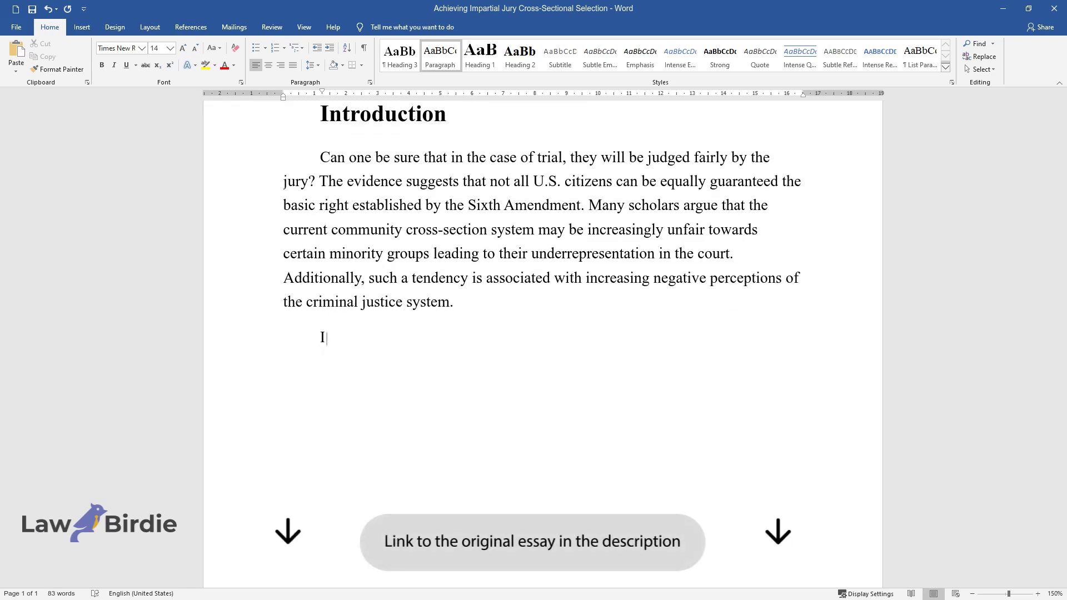
pyautogui.write('n this regard, it can be argued tha')
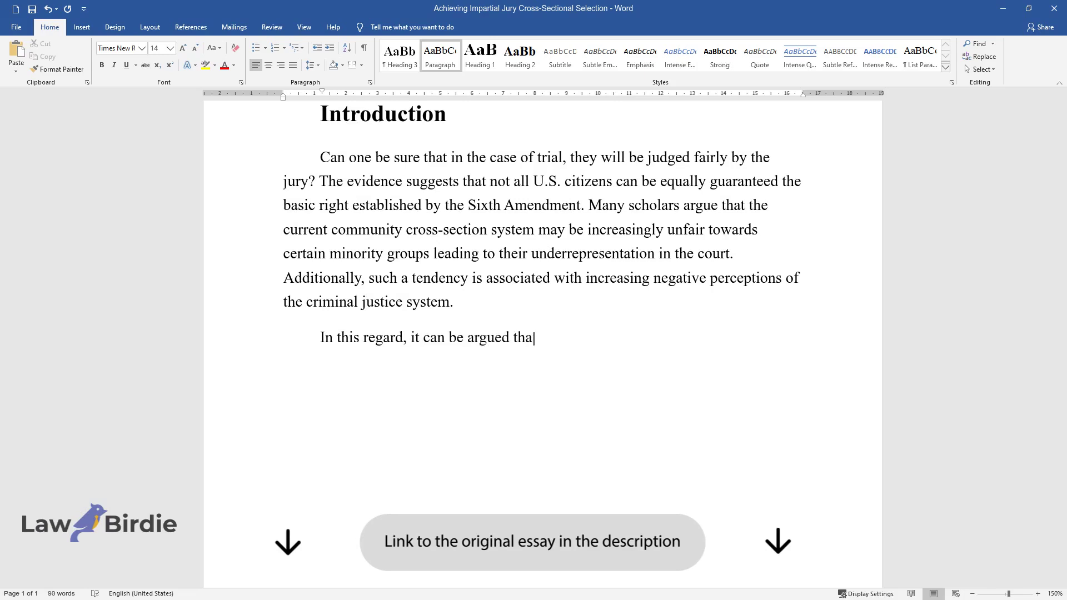
pyautogui.write('t existing discrimination towards m')
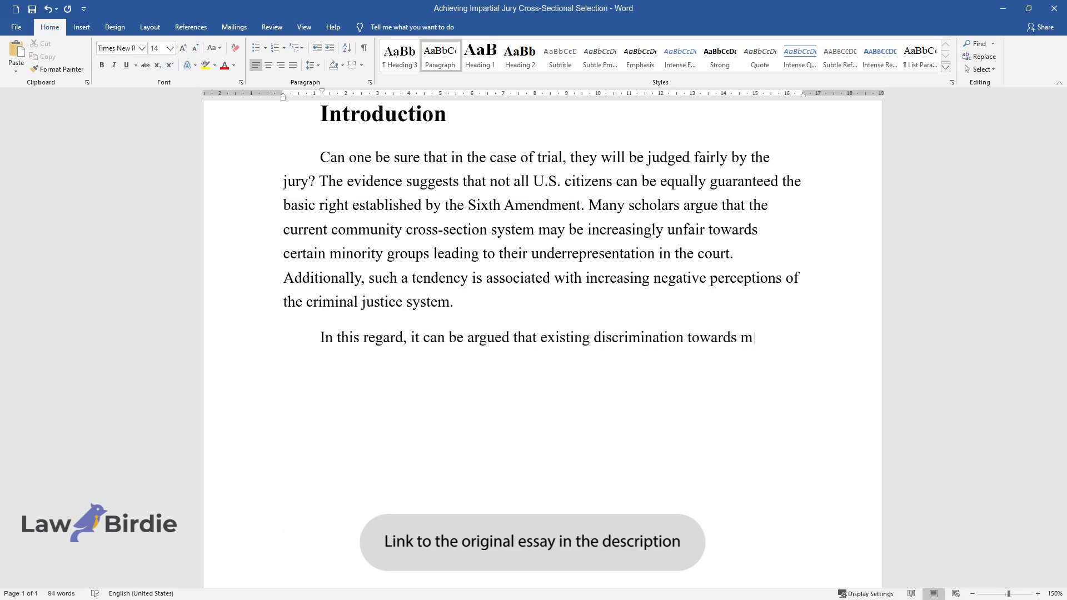
pyautogui.write('inorities during the jury selection ')
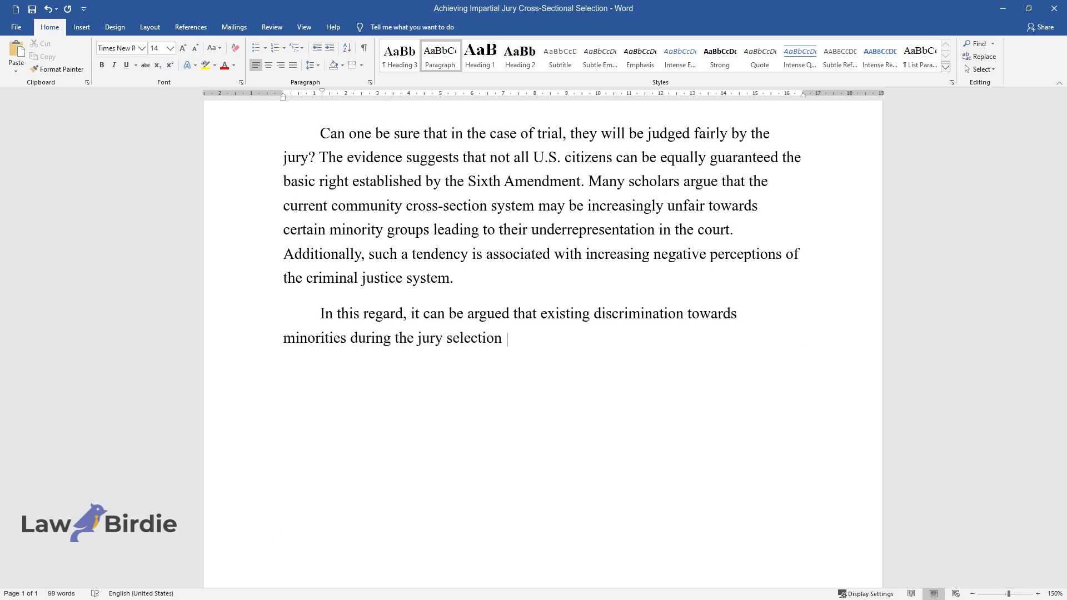
pyautogui.write('process makes those groups "mistrus')
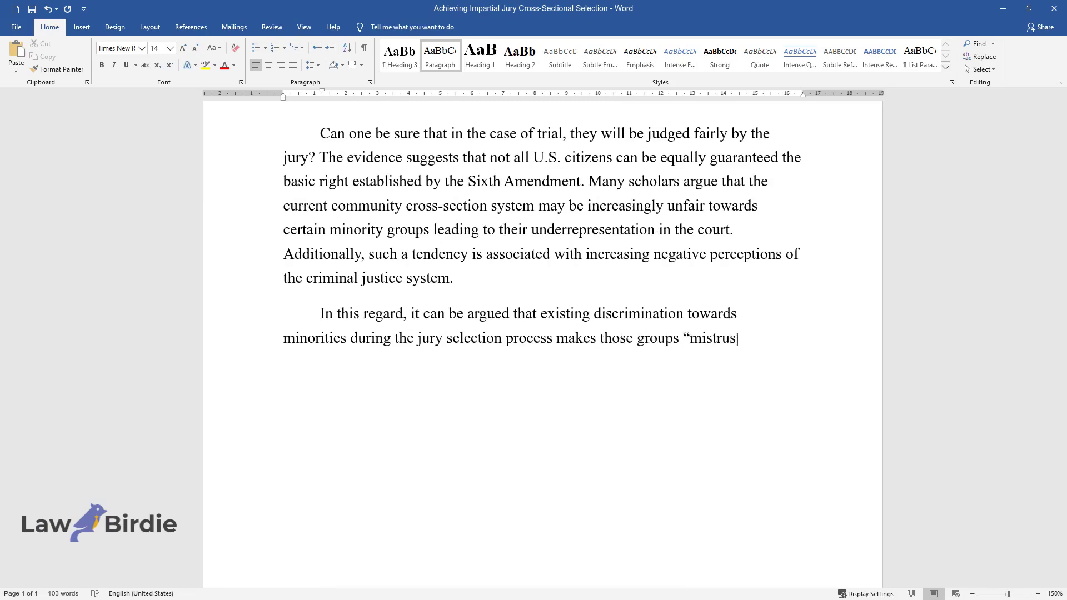
pyautogui.write('t of a white-dominated judi')
pyautogui.write('cial sys')
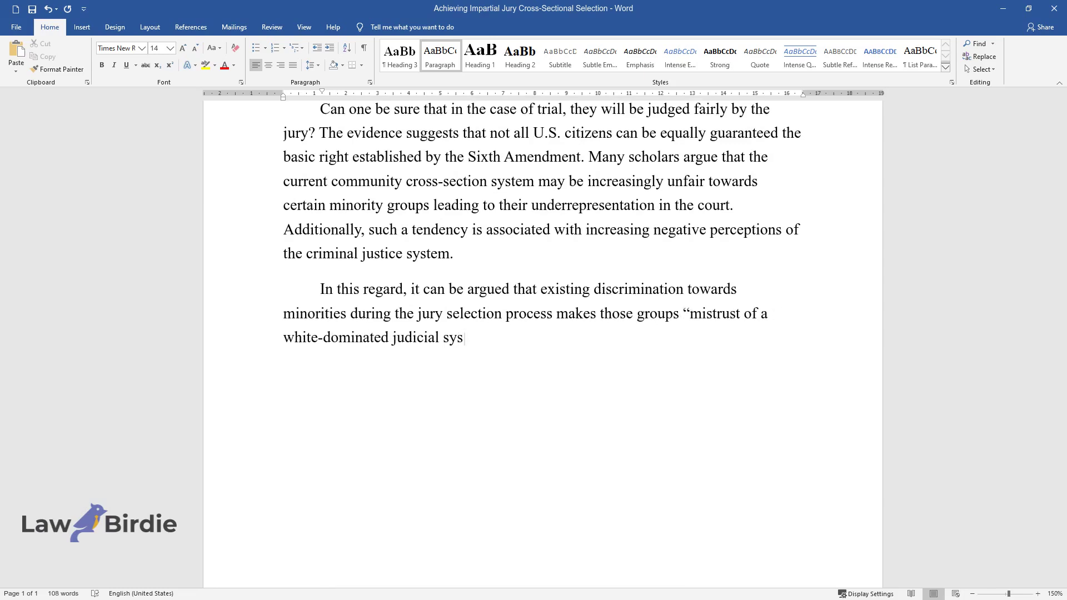
pyautogui.write('tem" and, thus, ignore abid')
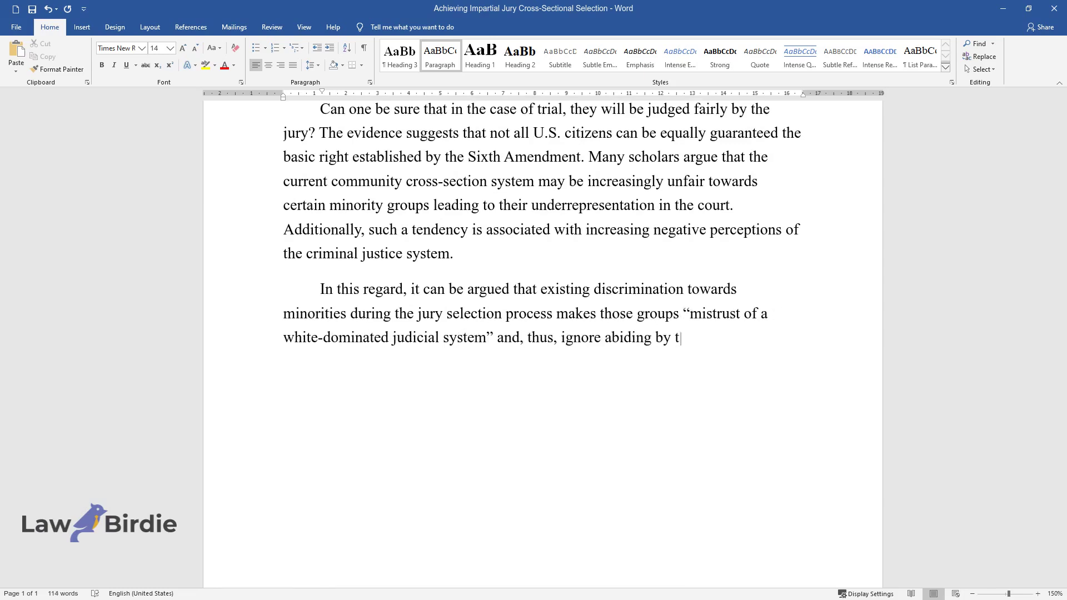
pyautogui.write('ing by the existing institutional norms. On')
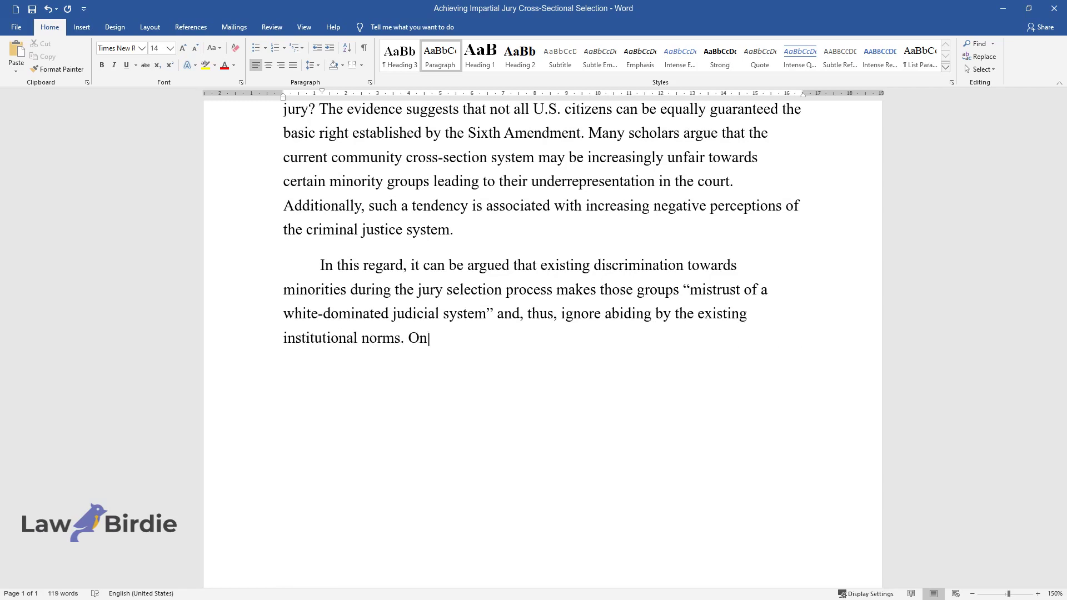
pyautogui.write(' the one hand, that may further inc')
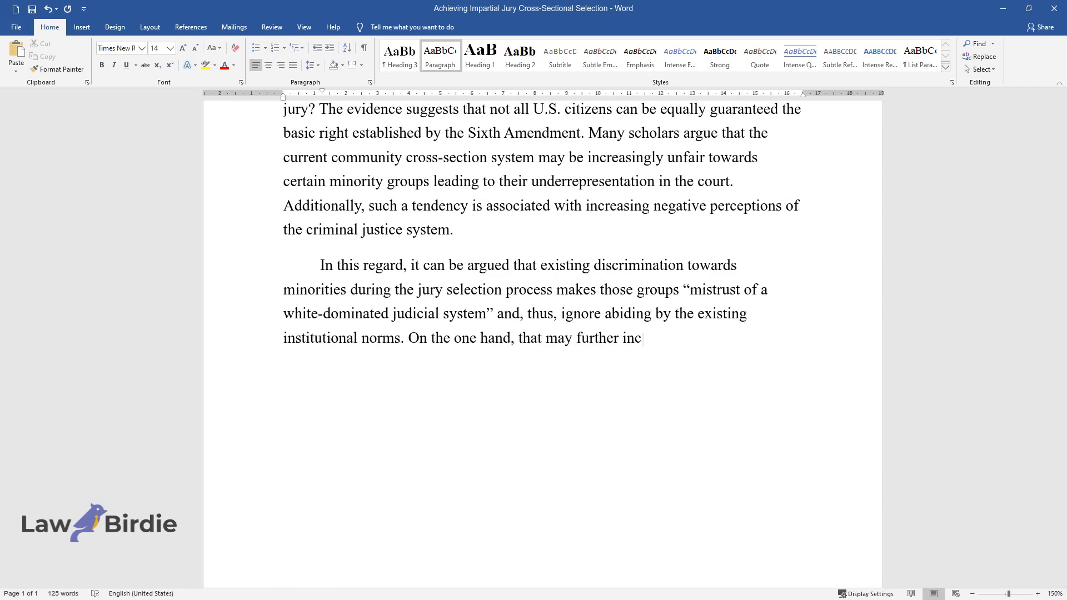
pyautogui.write('rease the representation gap betwee')
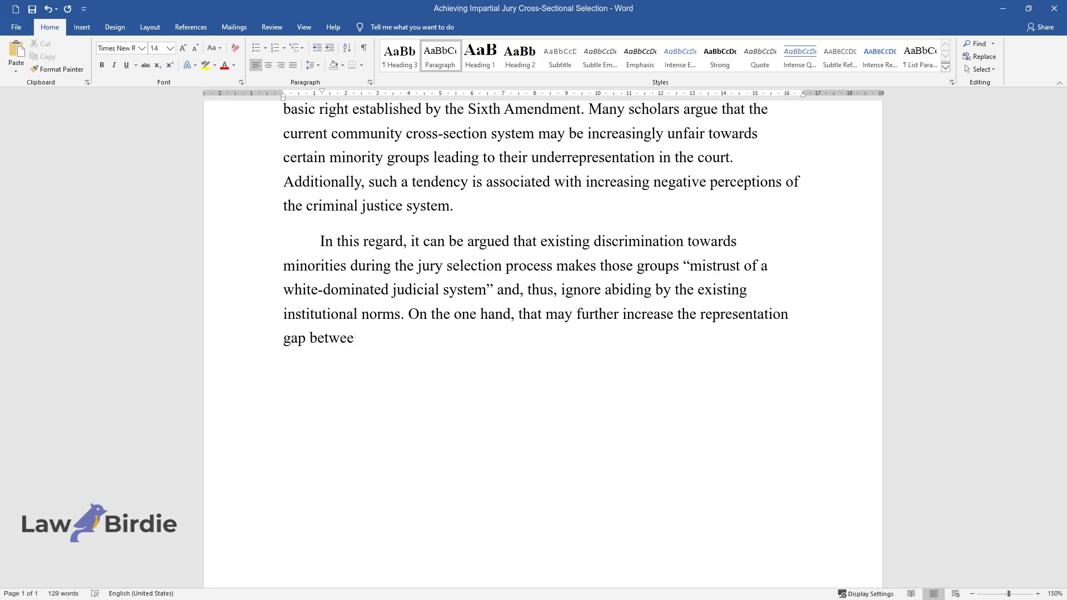
pyautogui.write('n dominant and minority groups, and')
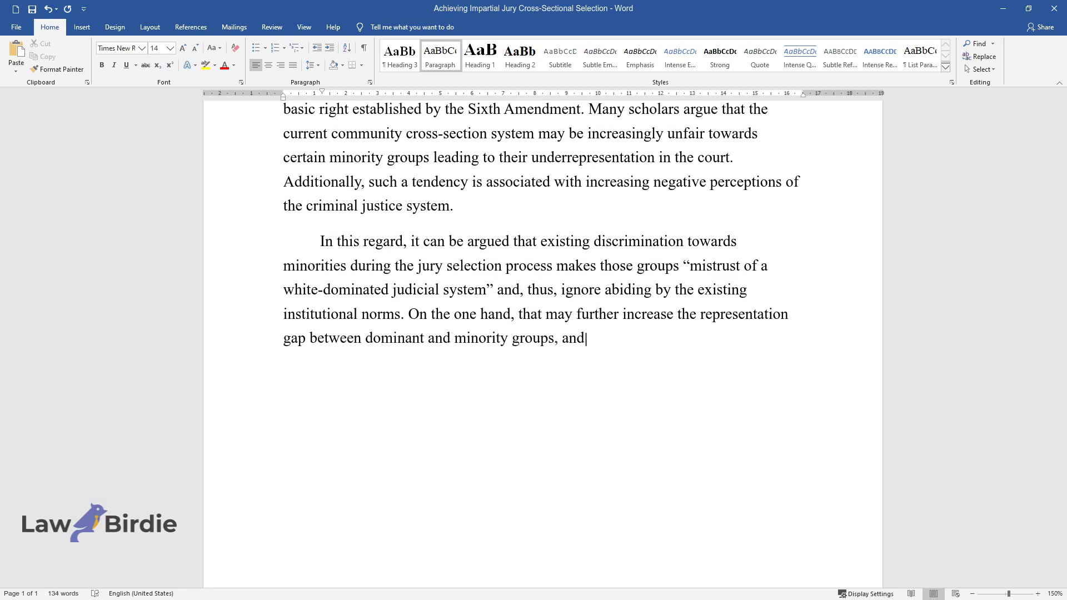
pyautogui.write(', on the other hand, it can reduce ')
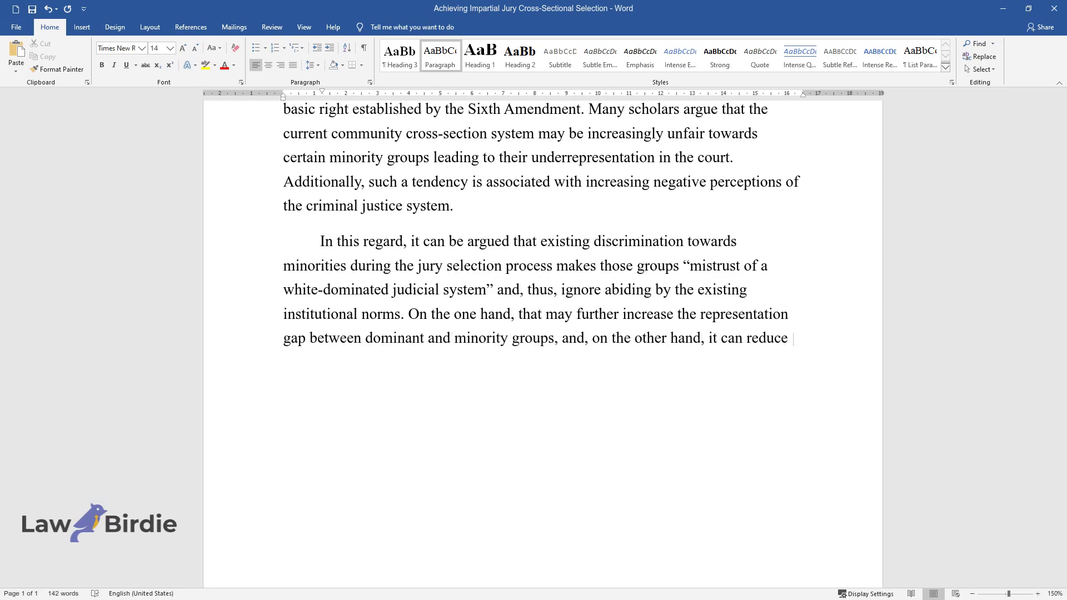
pyautogui.write('the respect for the juridical syste')
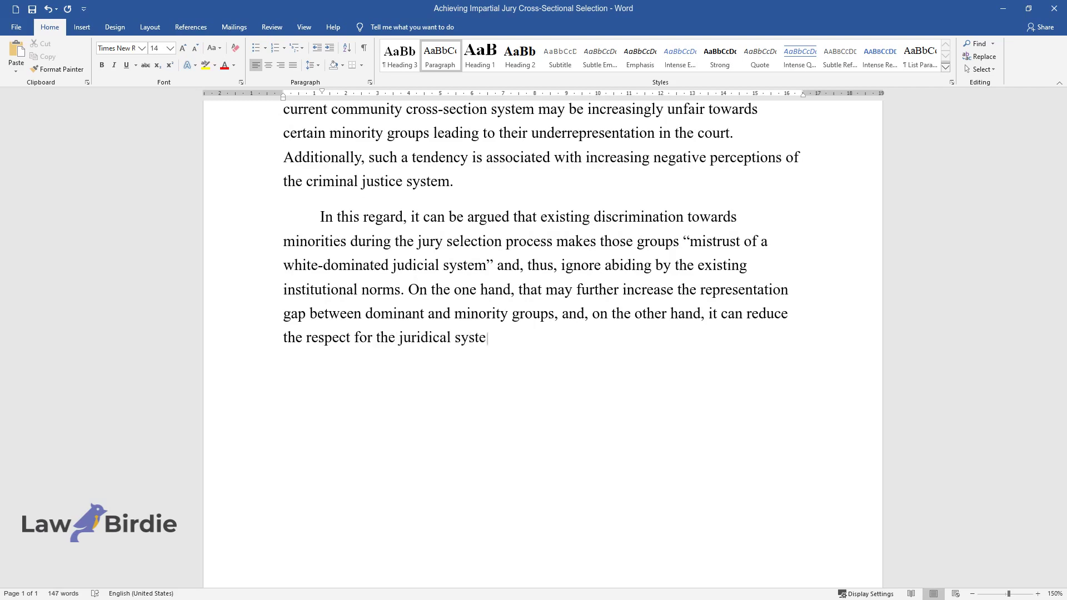
pyautogui.write('m, leading to a rise in deviation. ')
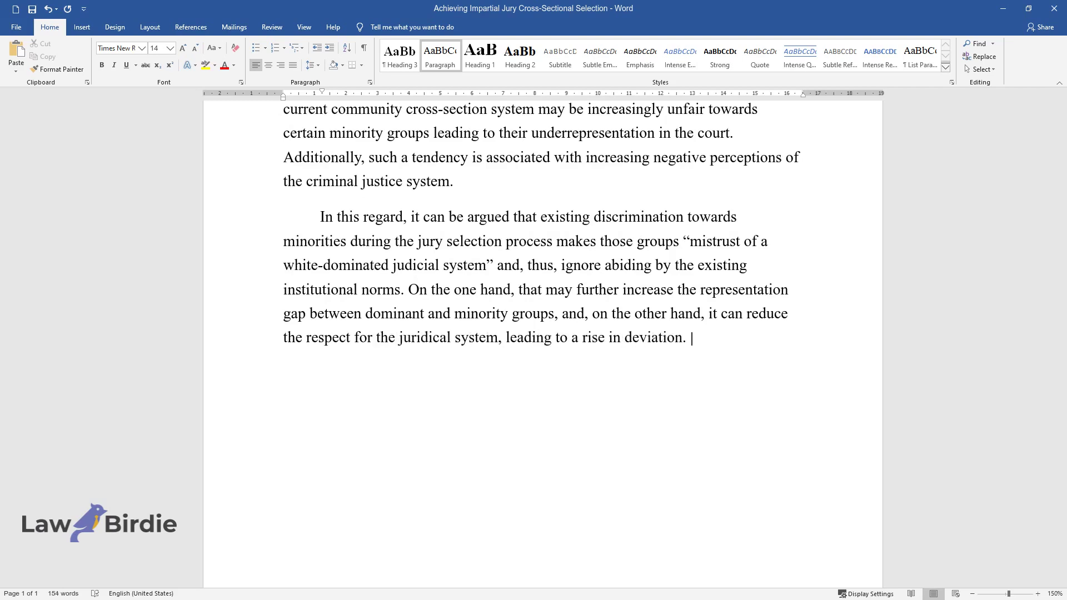
pyautogui.write('For that reason, this essay')
pyautogui.write(' intends ')
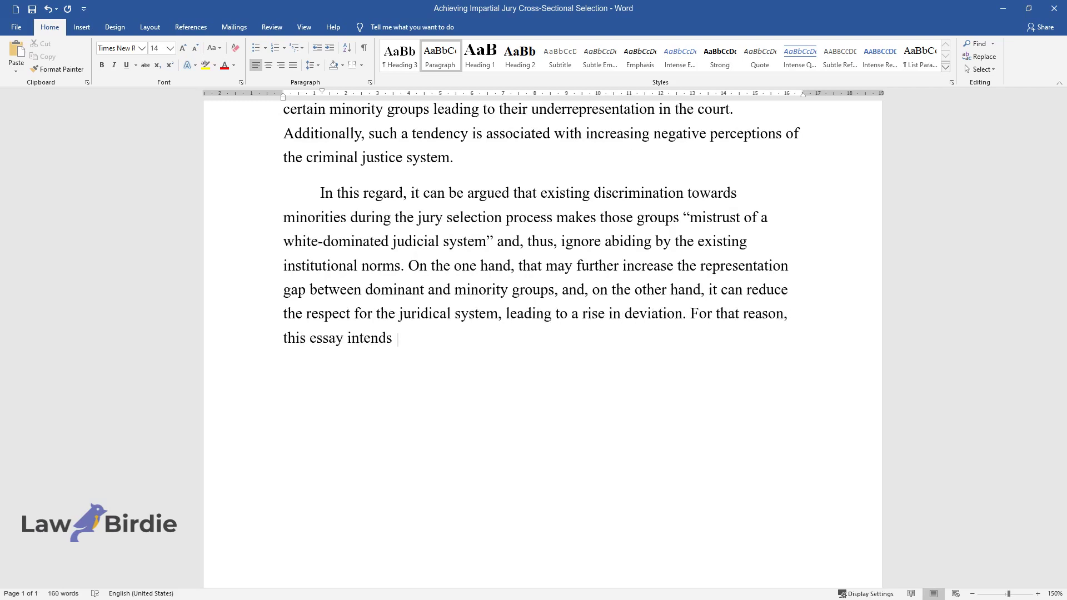
pyautogui.write('to provide a brief discussion of th')
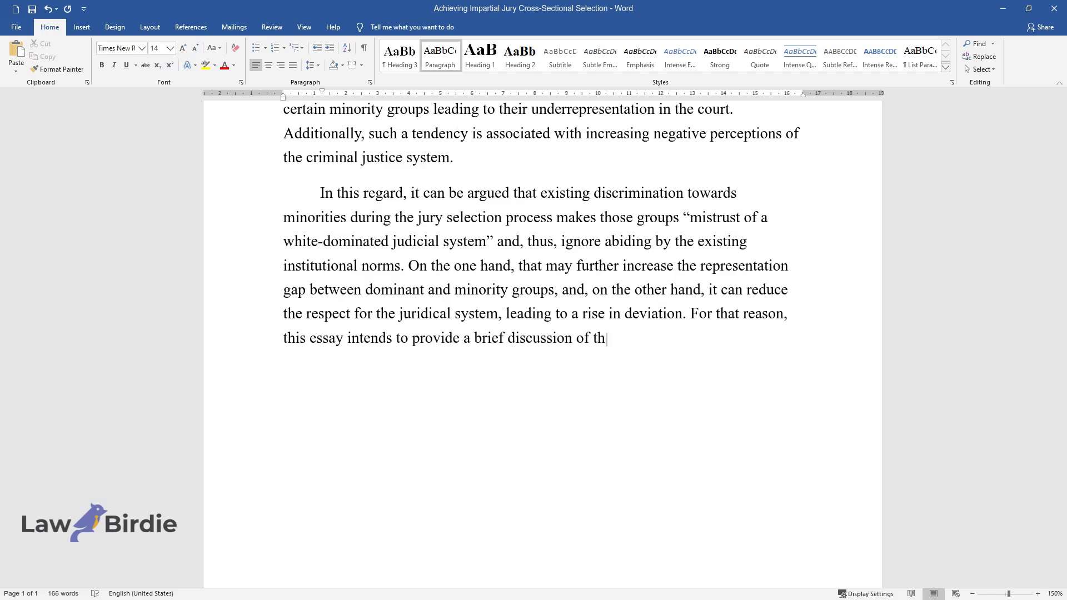
pyautogui.write('e barriers that deter impartial jur')
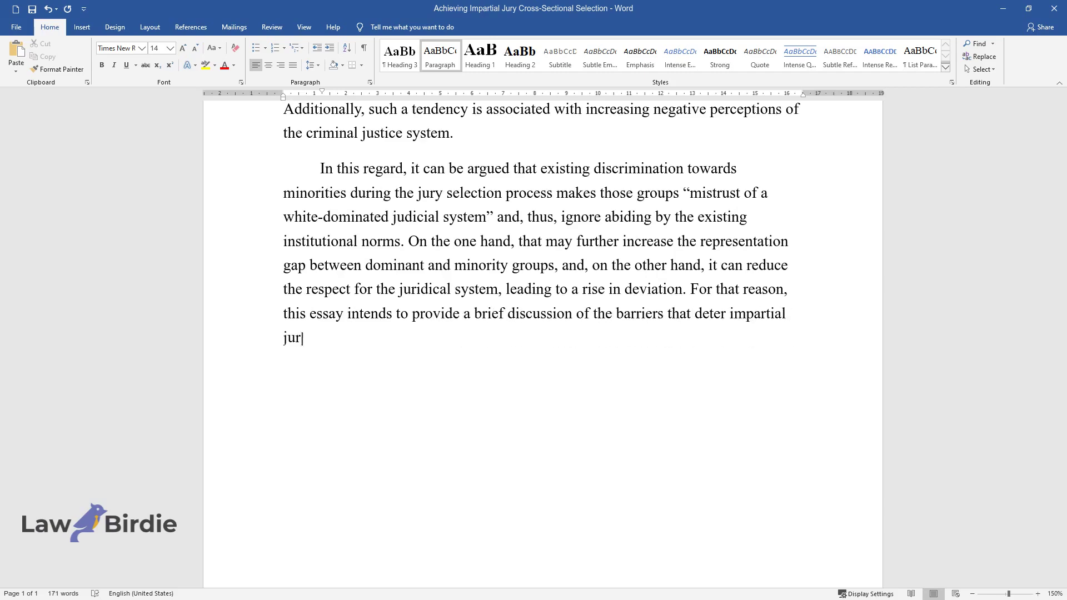
pyautogui.write('y selection and to analyze how the ')
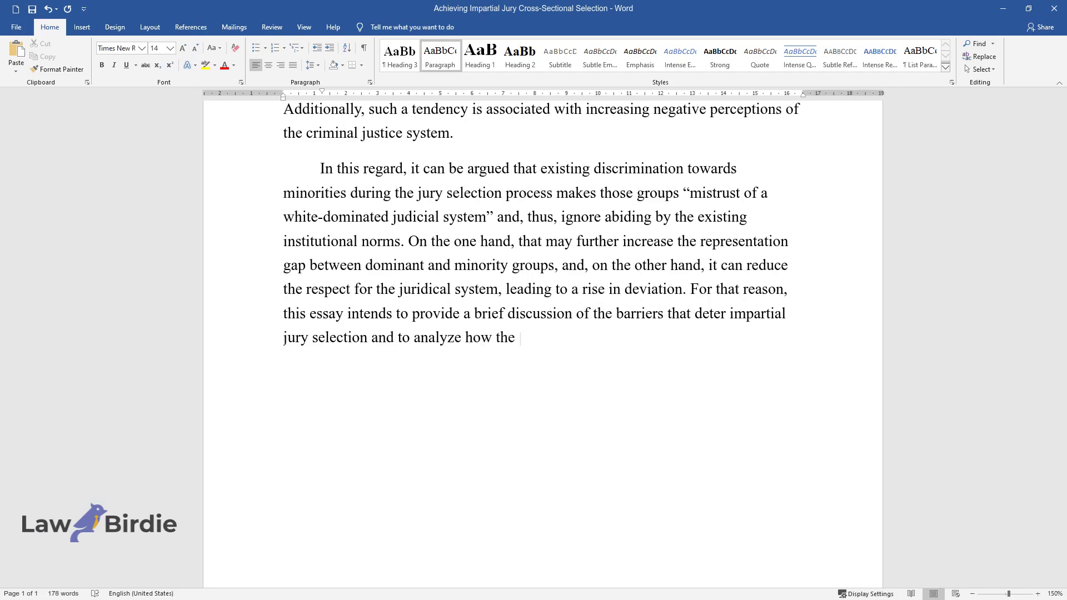
pyautogui.write('existence of this issue within cour')
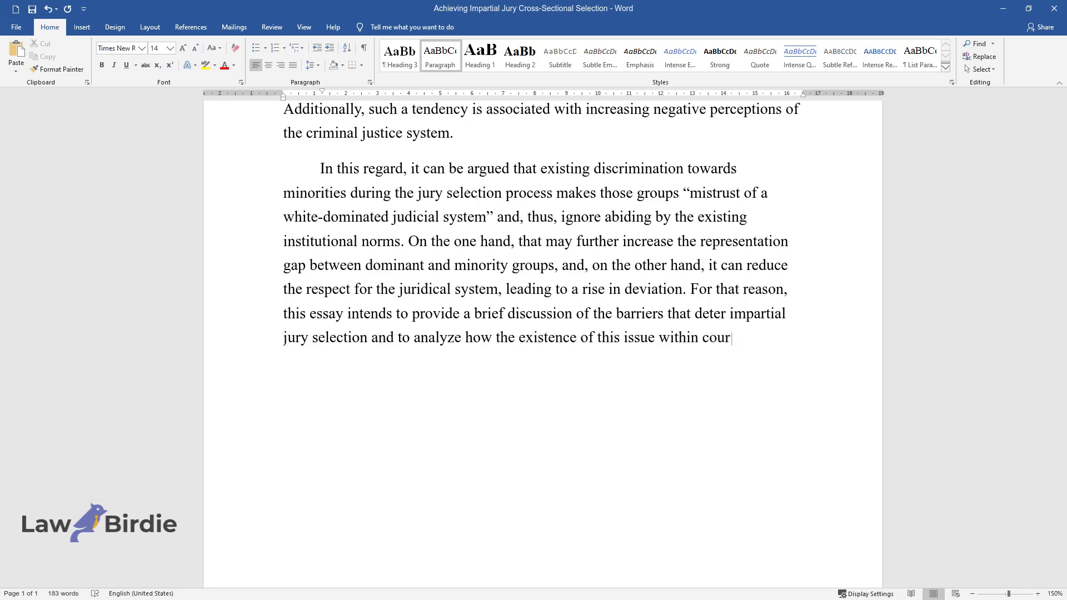
pyautogui.write('ts affects other institutions. More')
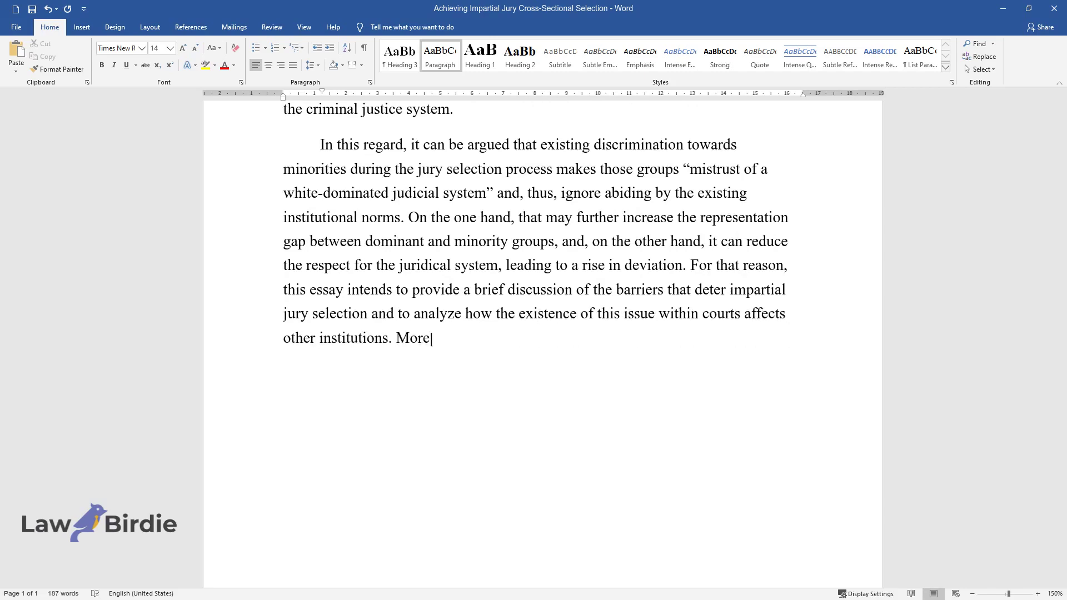
pyautogui.write('over, the current paper seeks to de')
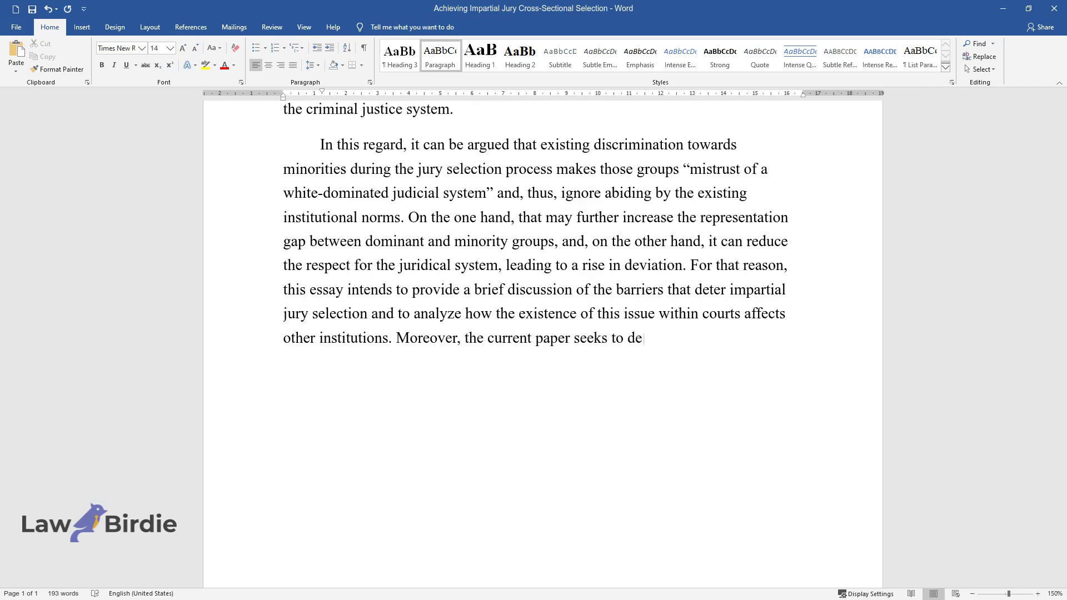
pyautogui.write('velop recommendations to address th')
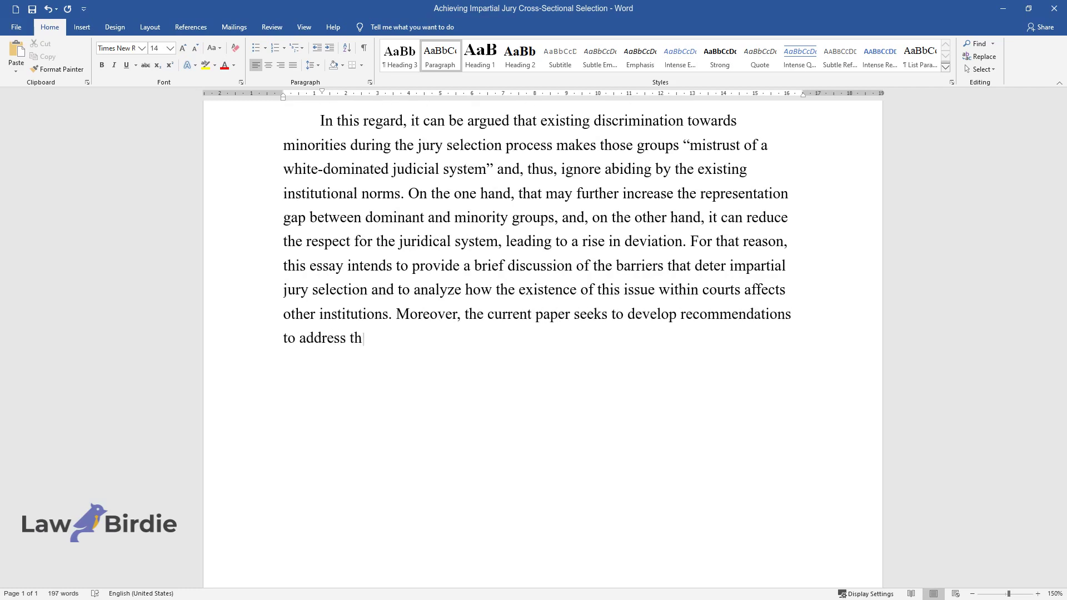
pyautogui.write('is problem.')
# - Add the 'Barriers to Fair Jury Selection' heading and its paragraph on three causes of underrepresentation
pyautogui.press('Return')
pyautogui.write('Barr')
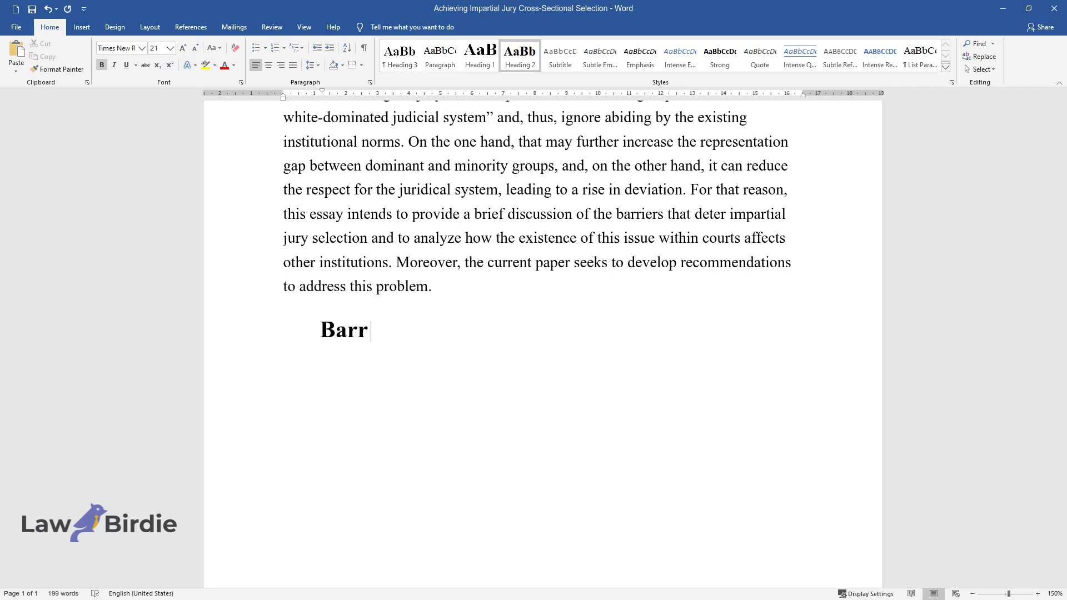
pyautogui.write('iers to Fair Jury Selection')
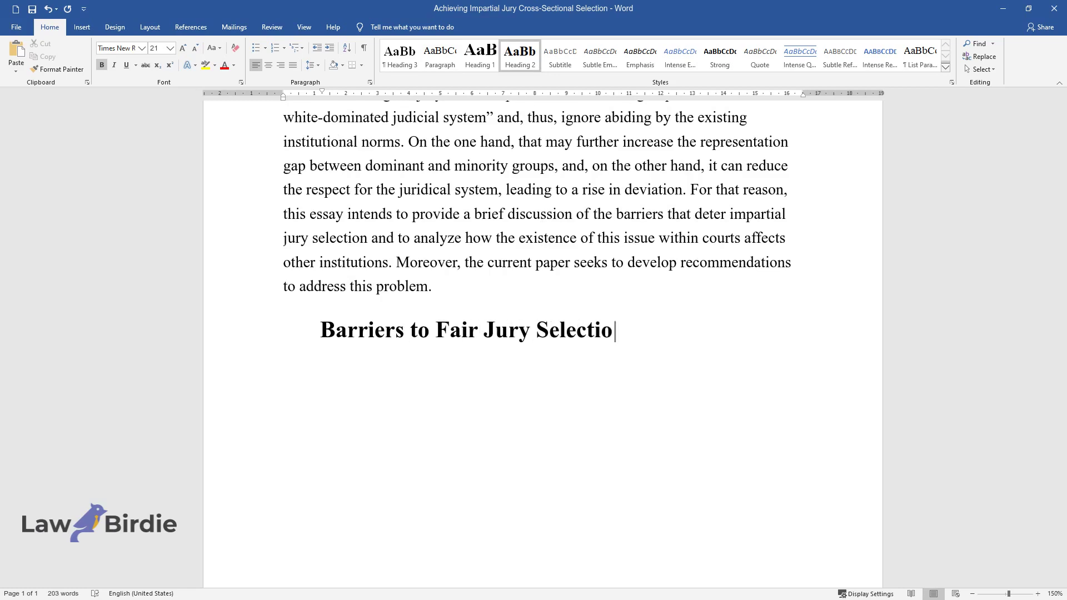
pyautogui.press('Return')
pyautogui.write('The issue of u')
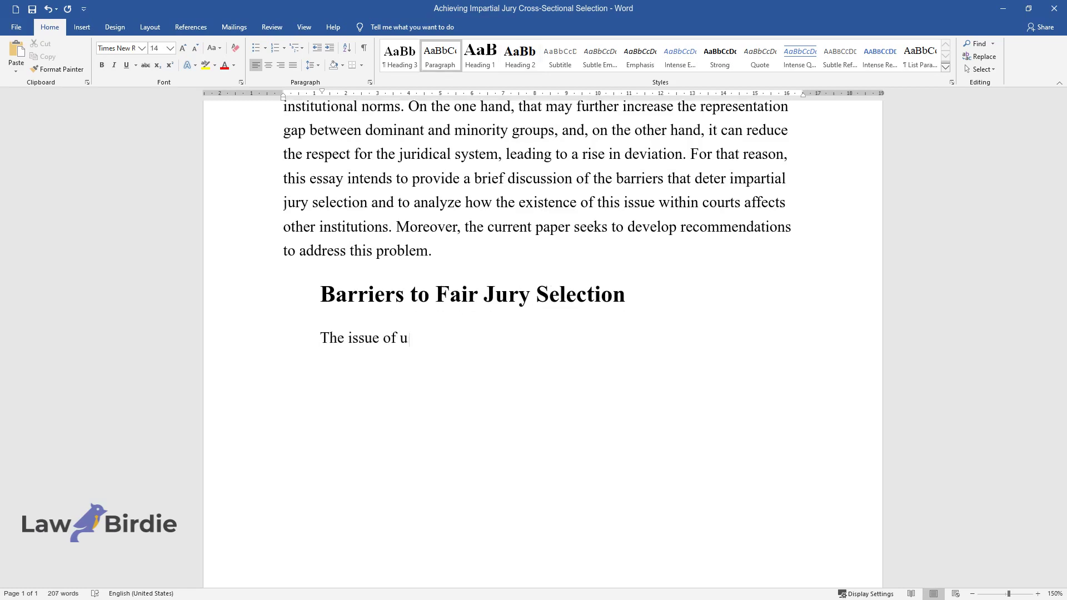
pyautogui.write('nderrepresentation of minority gr')
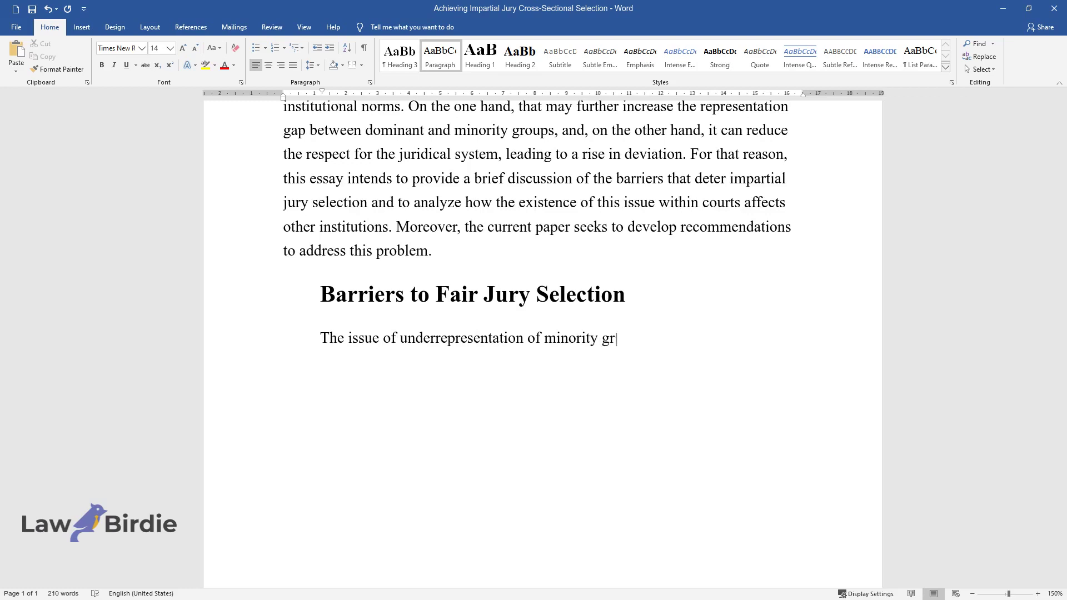
pyautogui.write('oups in the jury is mainly explai')
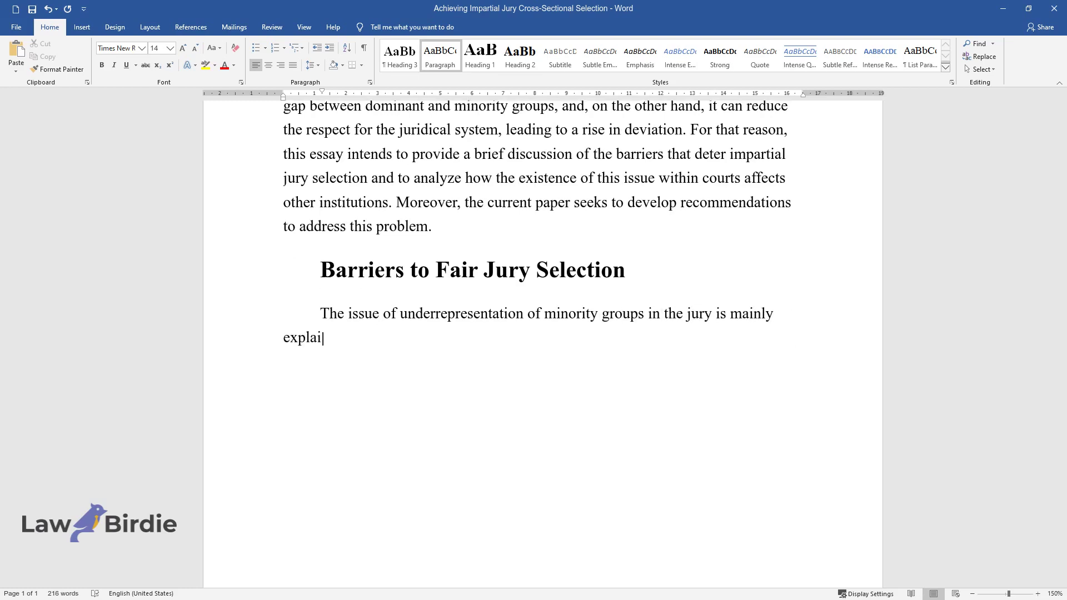
pyautogui.write('ned by three reasons, namely proc')
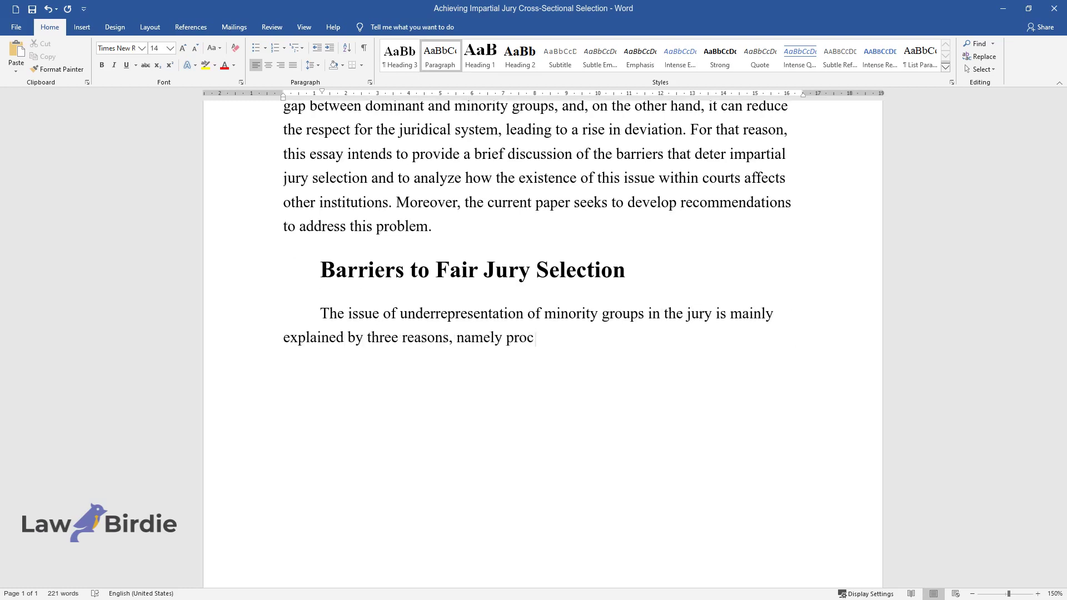
pyautogui.write('essual, socio-economic, and discr')
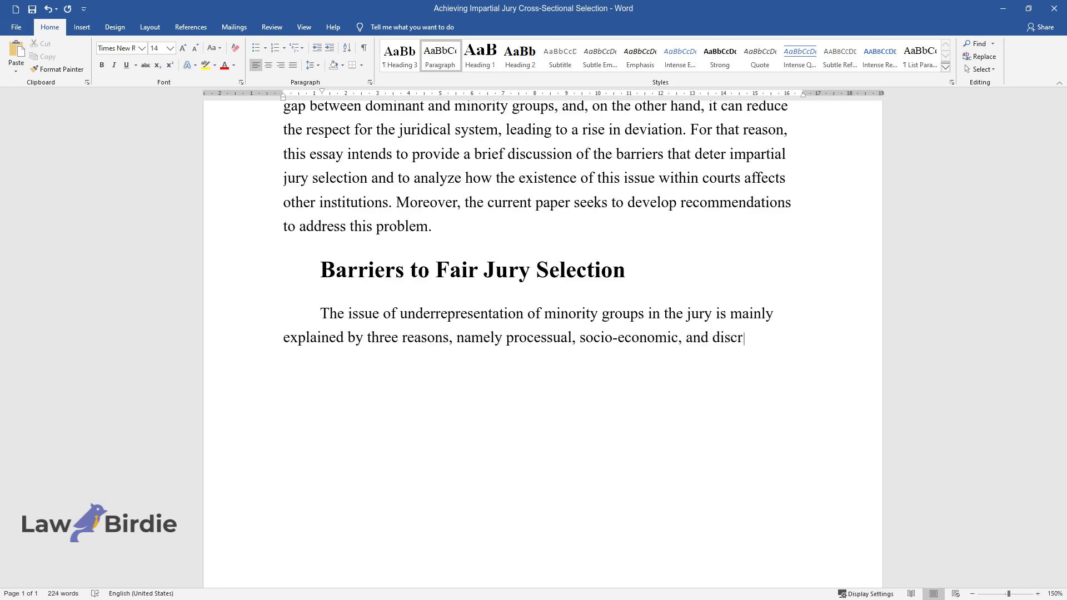
pyautogui.write('imination-based factors. The for')
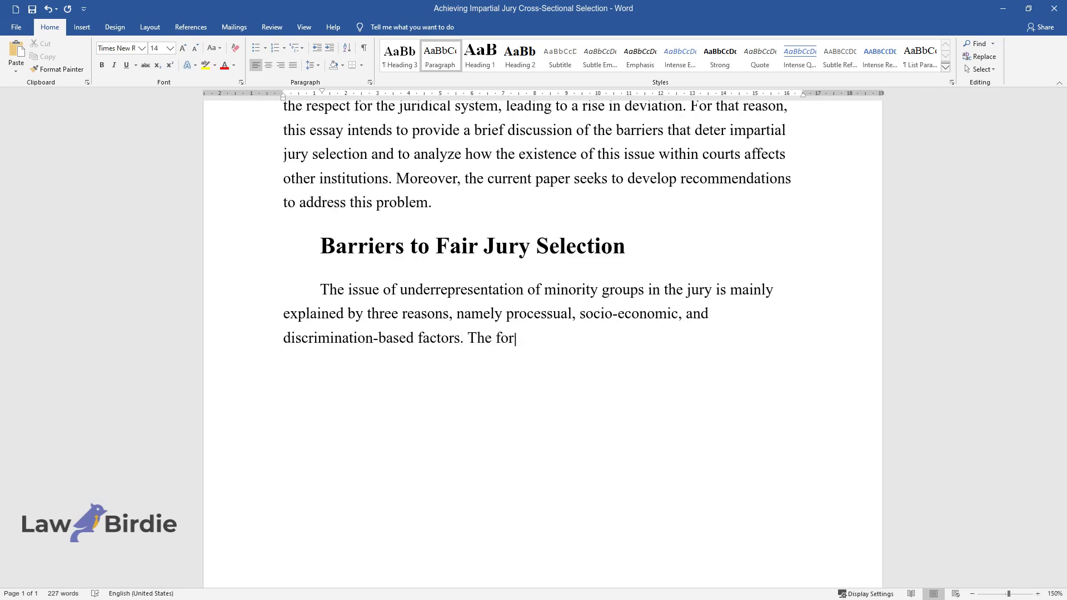
pyautogui.write('mer cause is related to the proce')
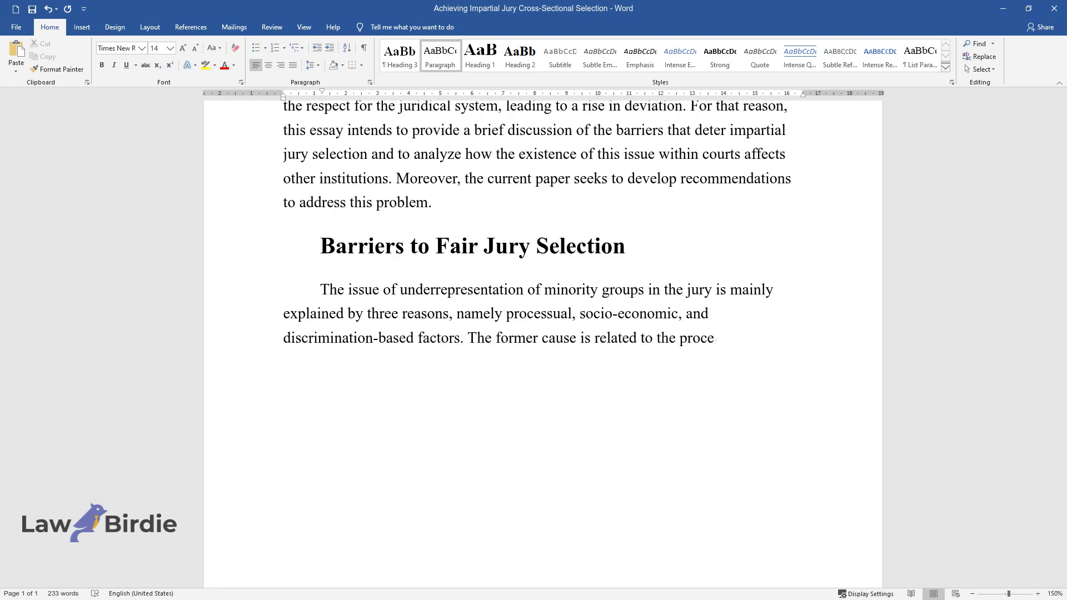
pyautogui.write('dure of how juror')
pyautogui.write('s are selected. ')
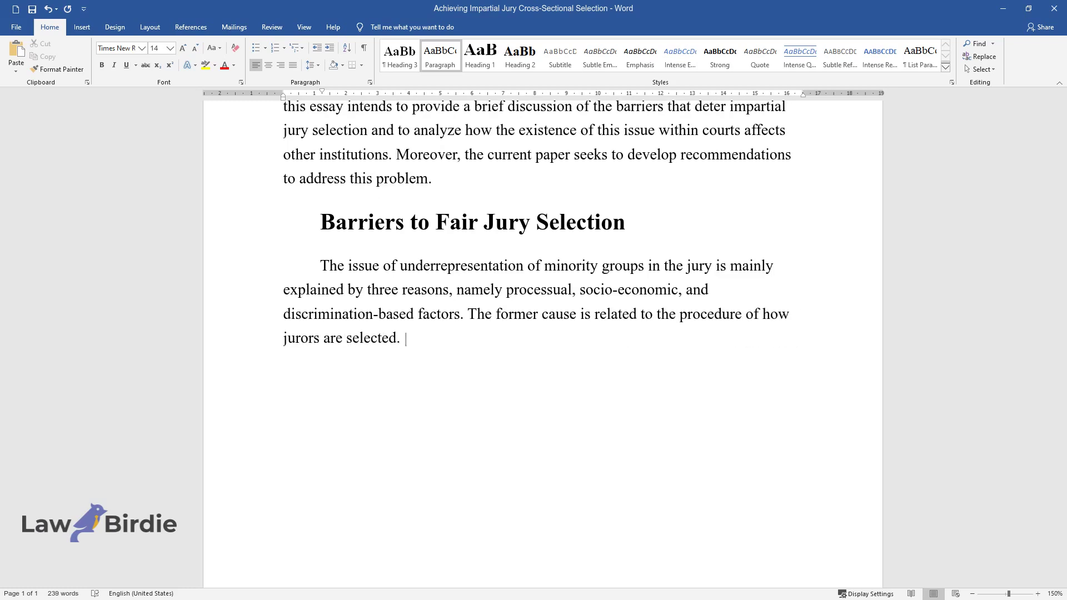
pyautogui.write('In this respect, occasionally peo')
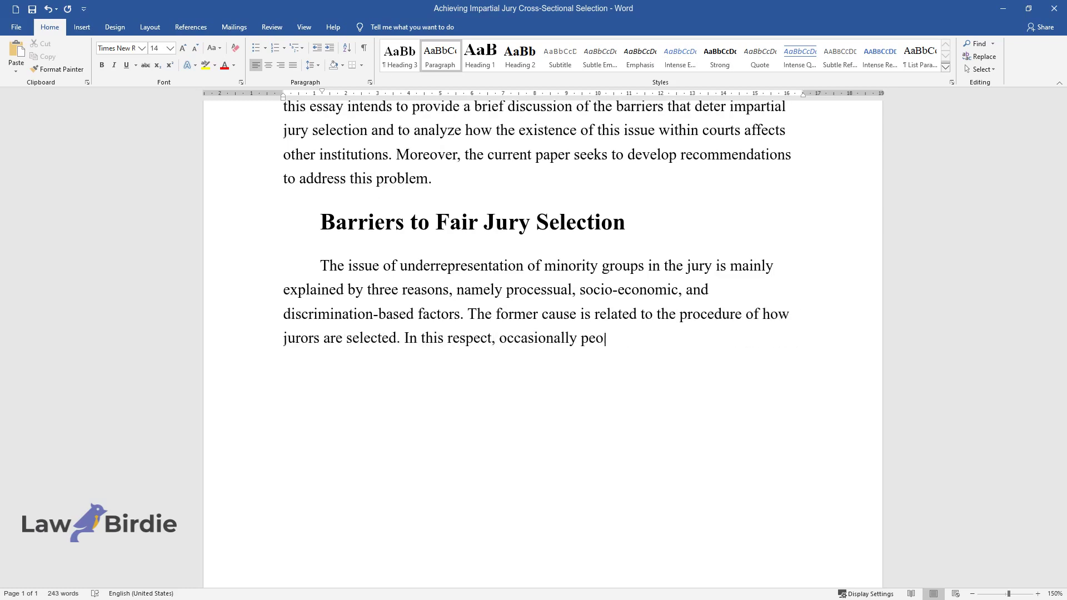
pyautogui.write('ple from minority groups face tr')
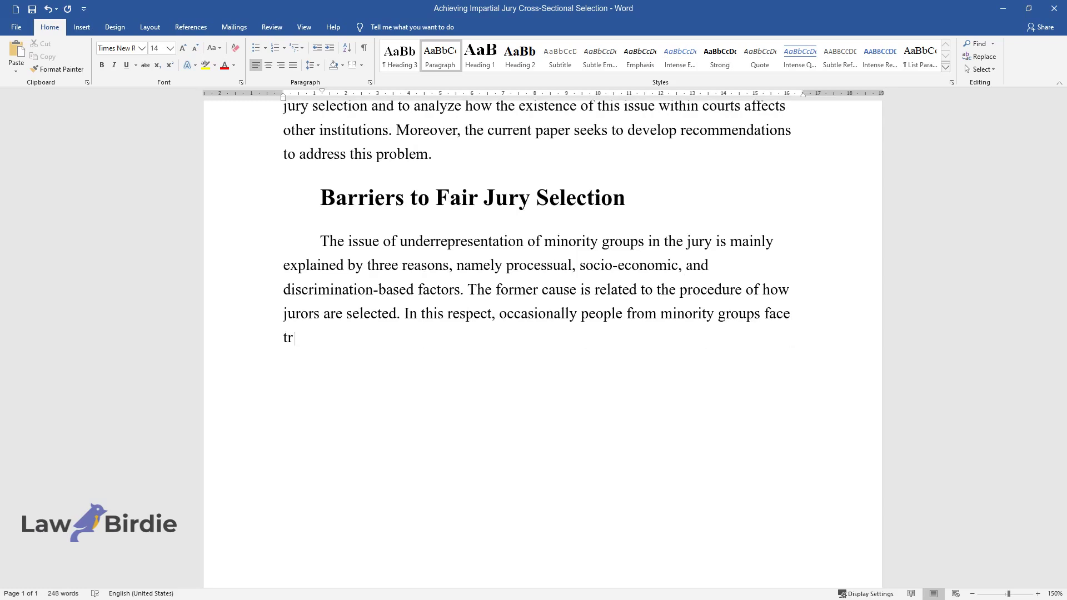
pyautogui.write('ials in areas other than the ones')
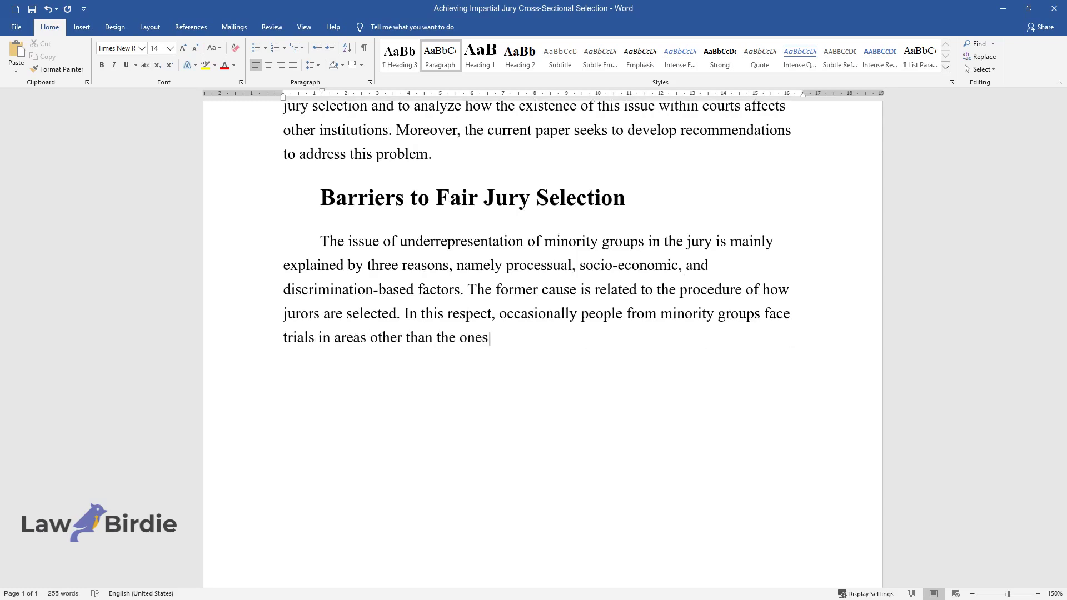
pyautogui.write(' defendants are originally from. ')
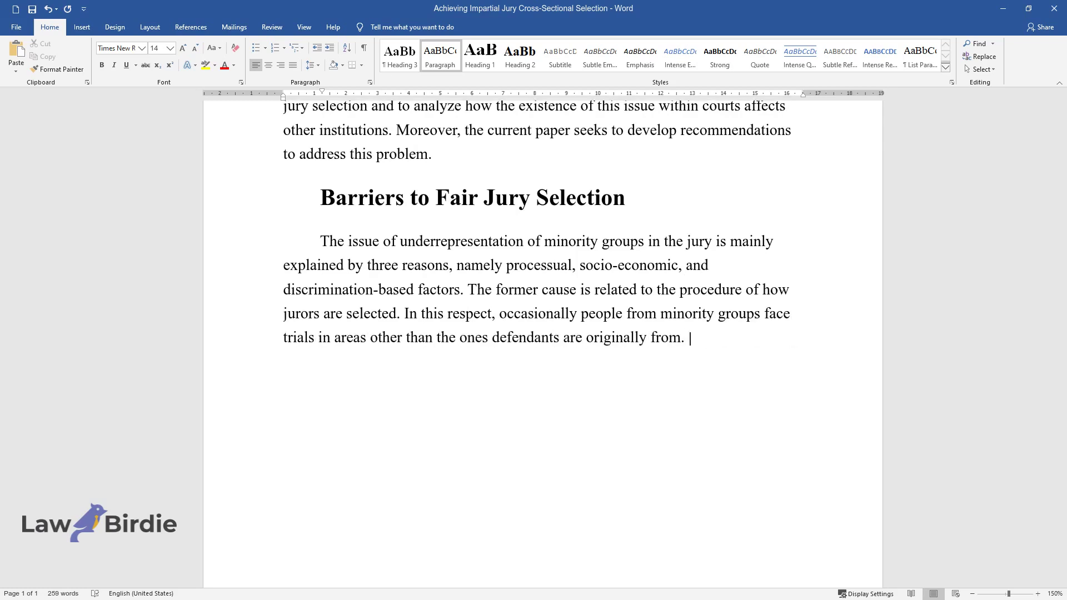
pyautogui.write('However, other locations')
pyautogui.write("' racial ")
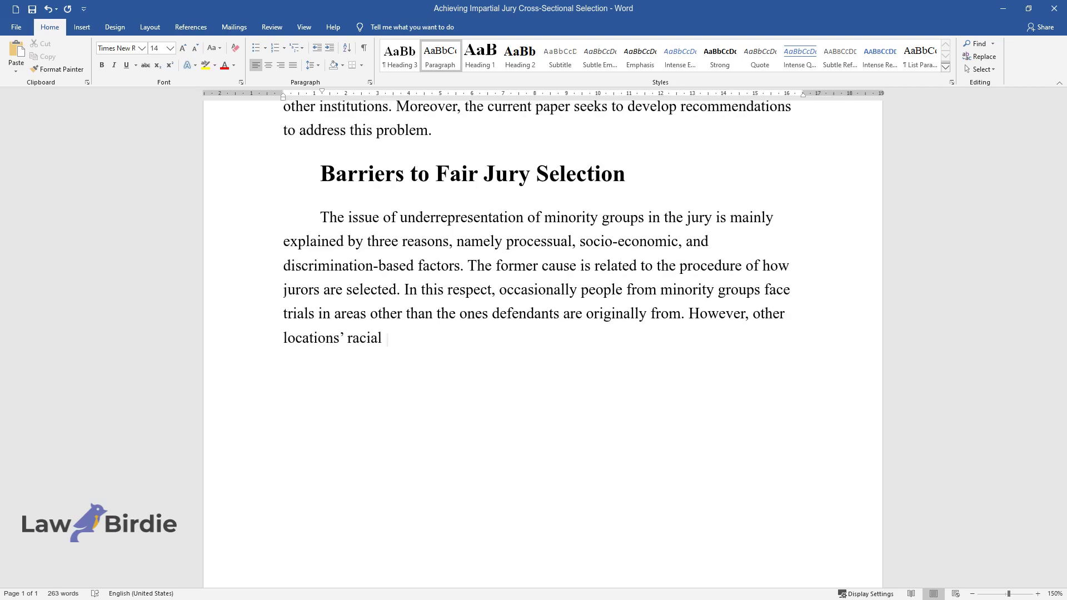
pyautogui.write('and socio-economic composition m')
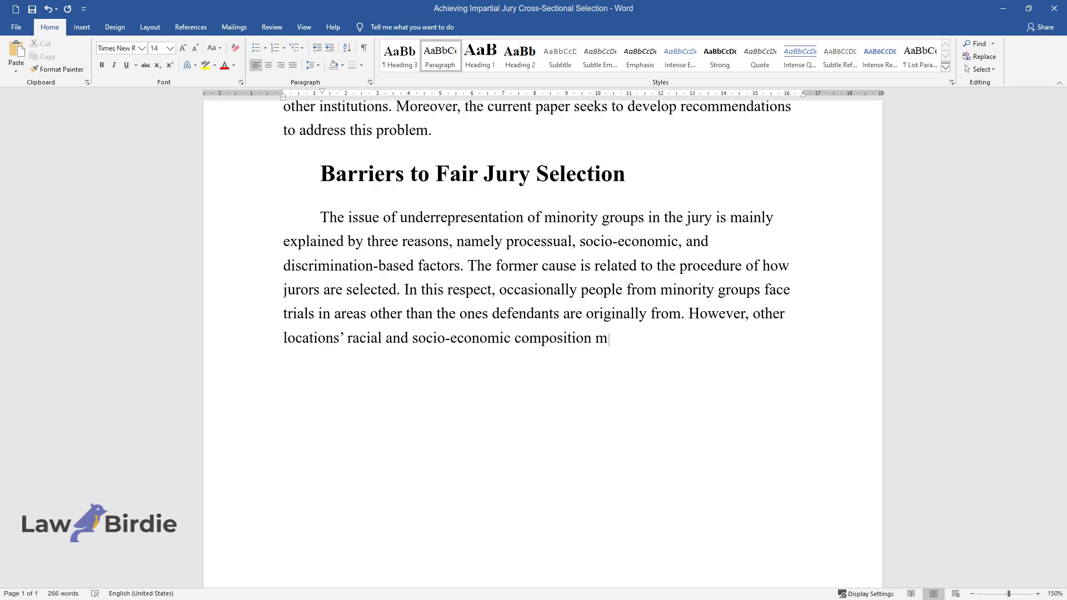
pyautogui.write('ay differ significantly from wher')
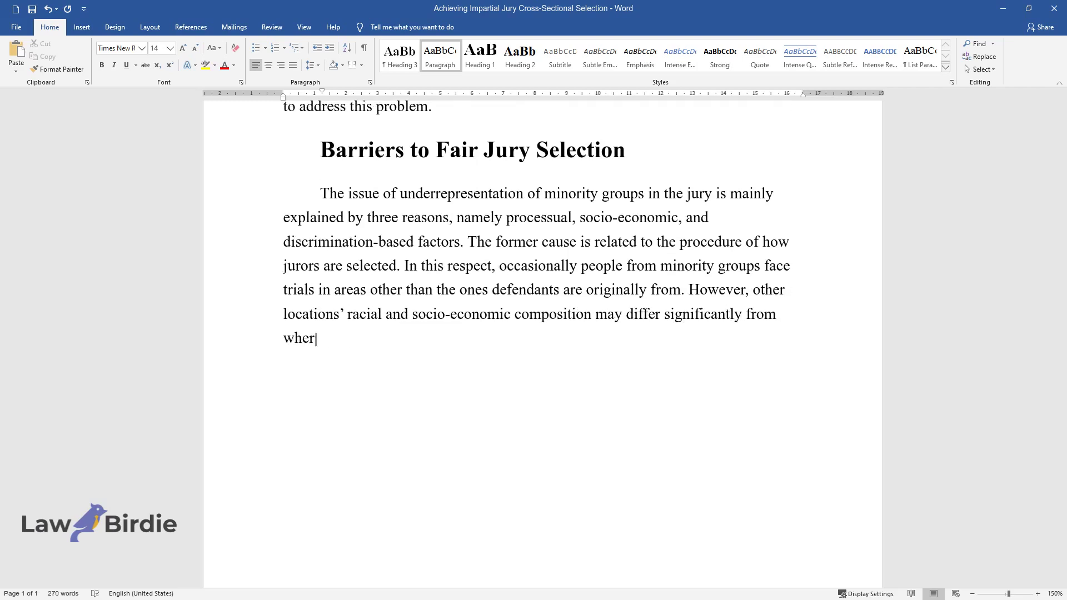
pyautogui.write('e the accused person resides.')
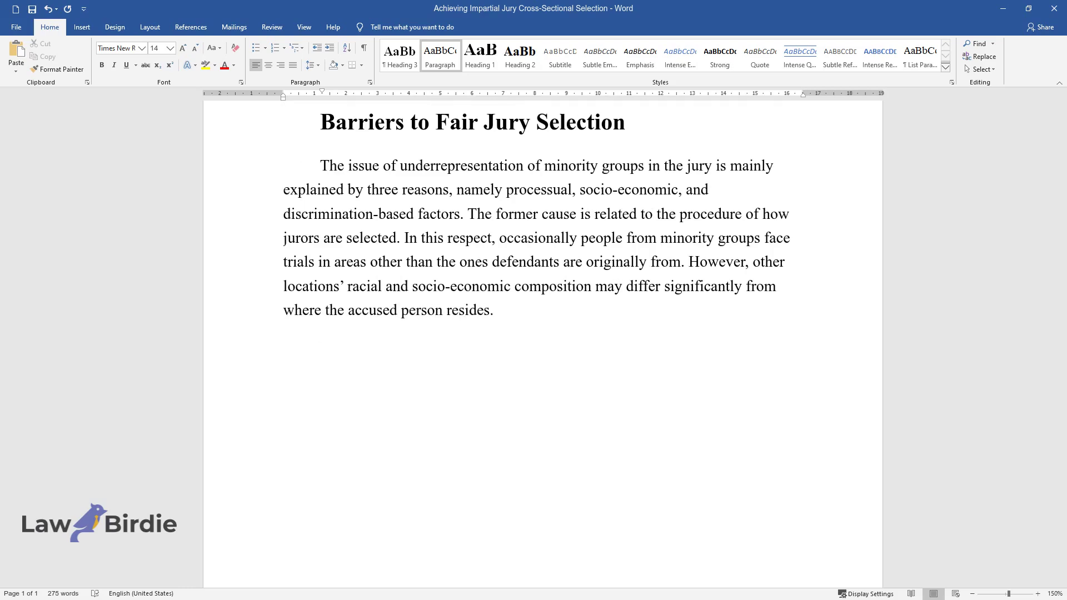
pyautogui.write('Therefore, the j')
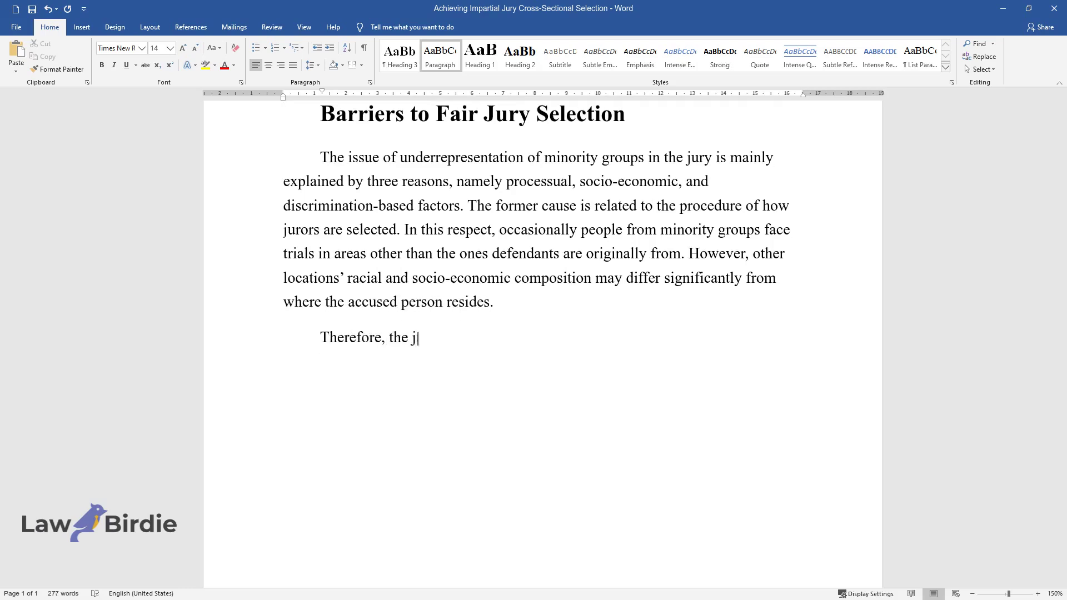
pyautogui.write('ury would not fairly represent the co')
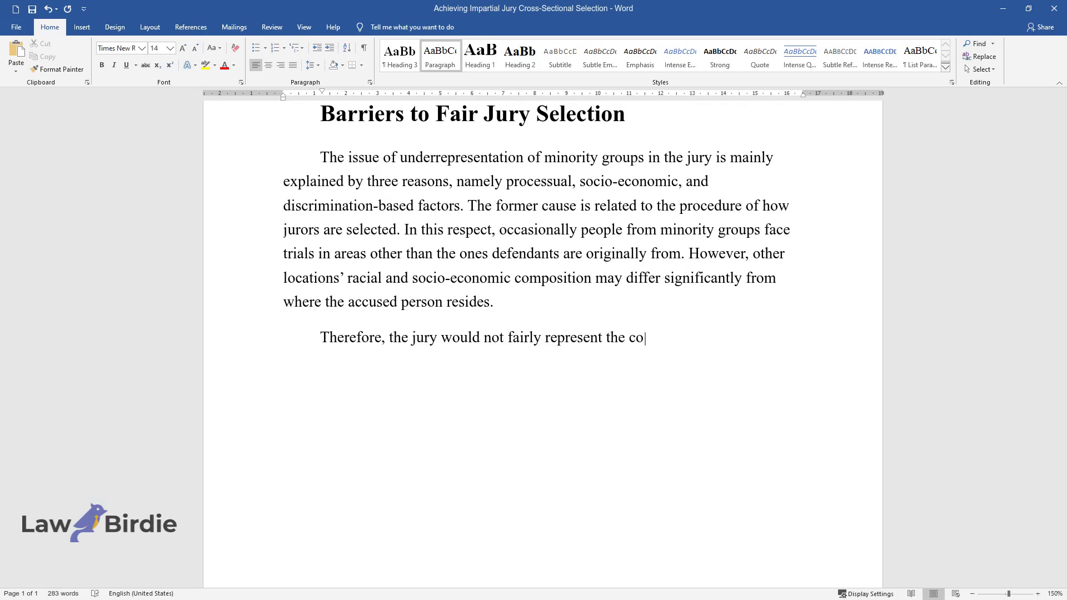
pyautogui.write('mmunity where the criminal act was committed. Also, the process of juror')
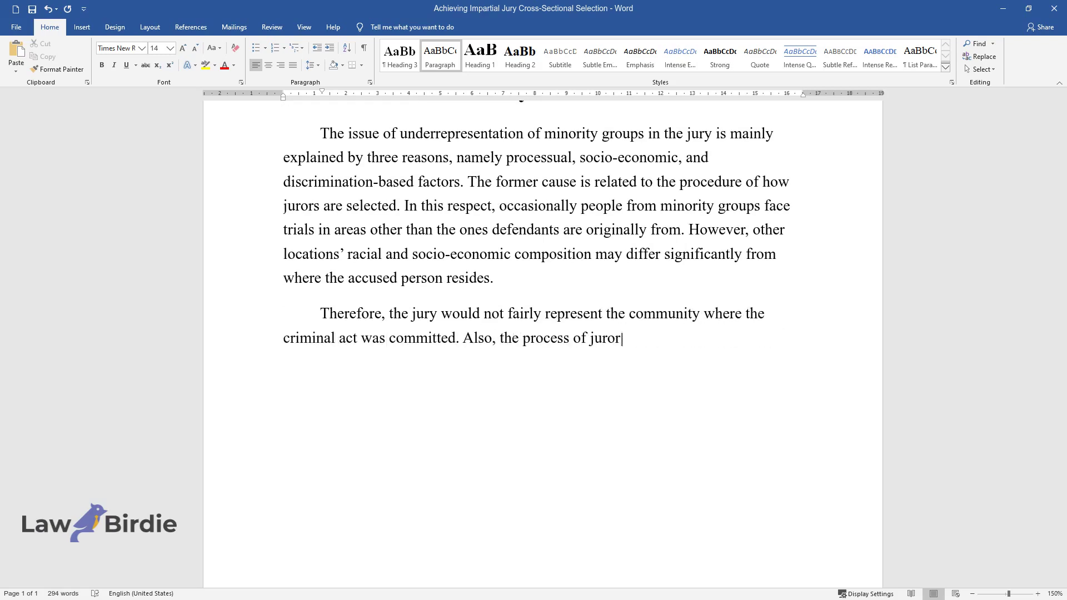
pyautogui.write('s’ selection may be inadequate becaus')
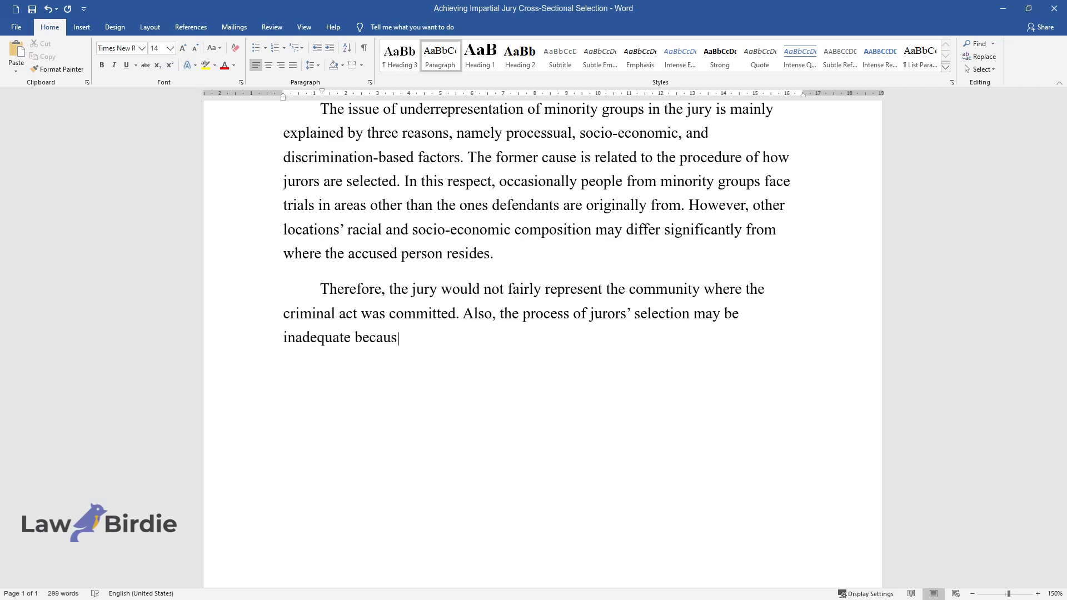
pyautogui.write('e people are chosen based on registe')
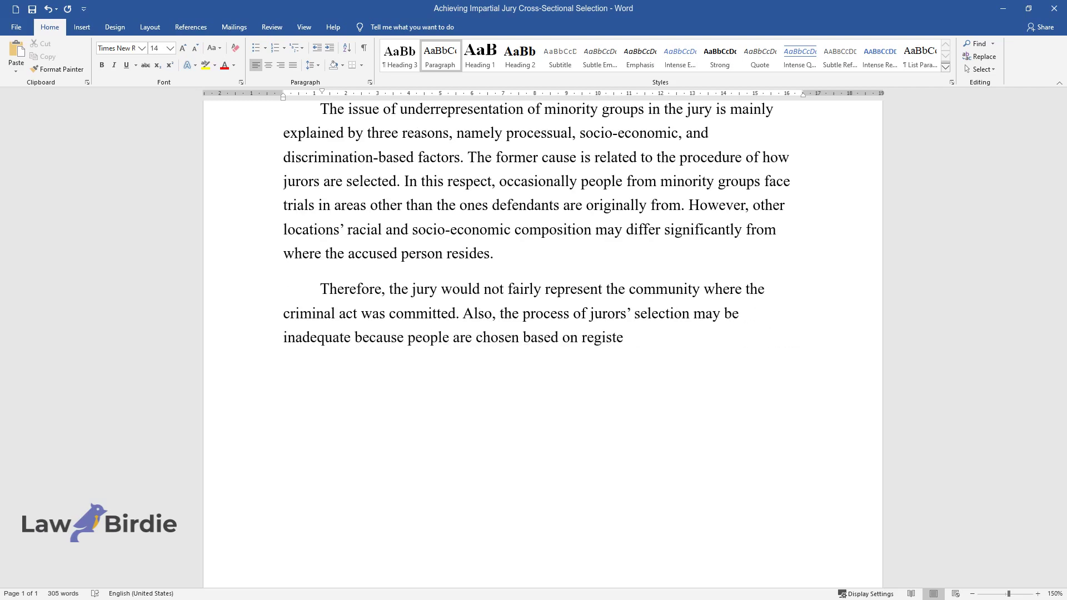
pyautogui.write('red voters and driving license lists. The lat')
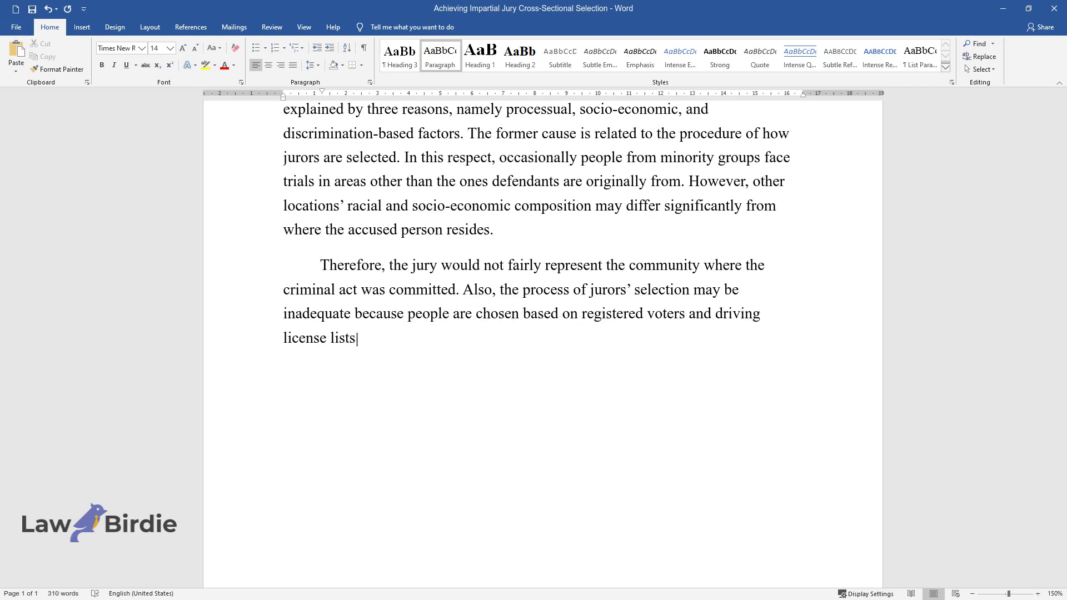
pyautogui.write('ter usually would include fe')
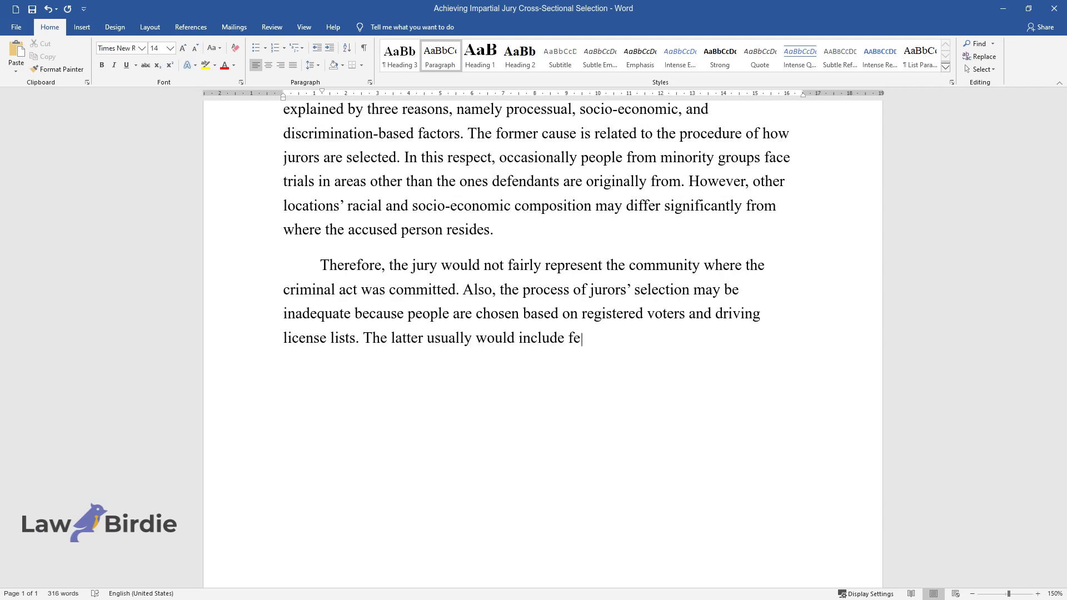
pyautogui.write('wer people from lower classes and minority groups than people f')
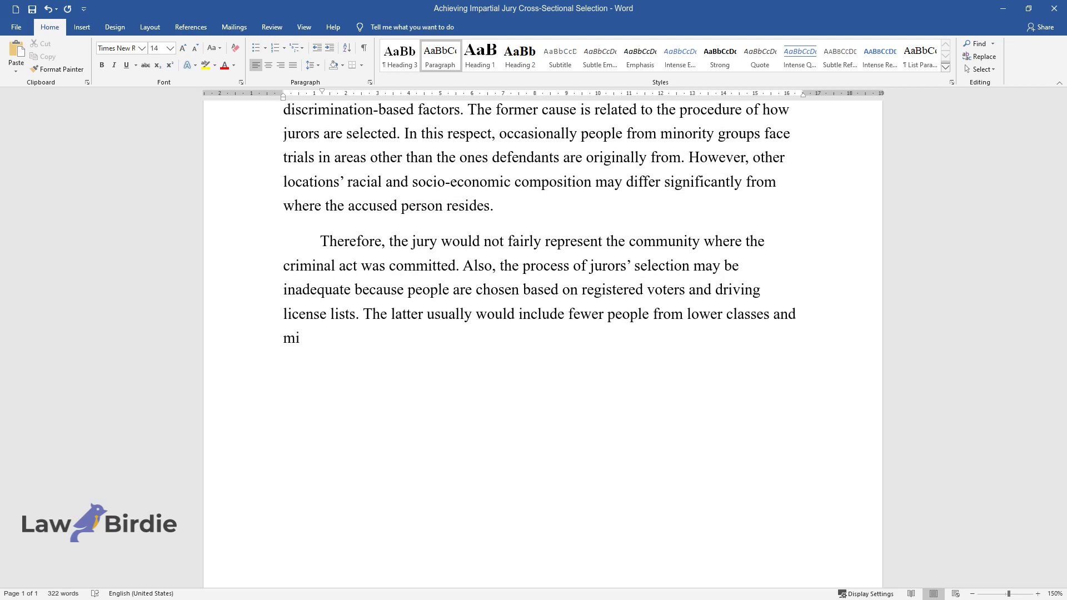
pyautogui.write('rom other')
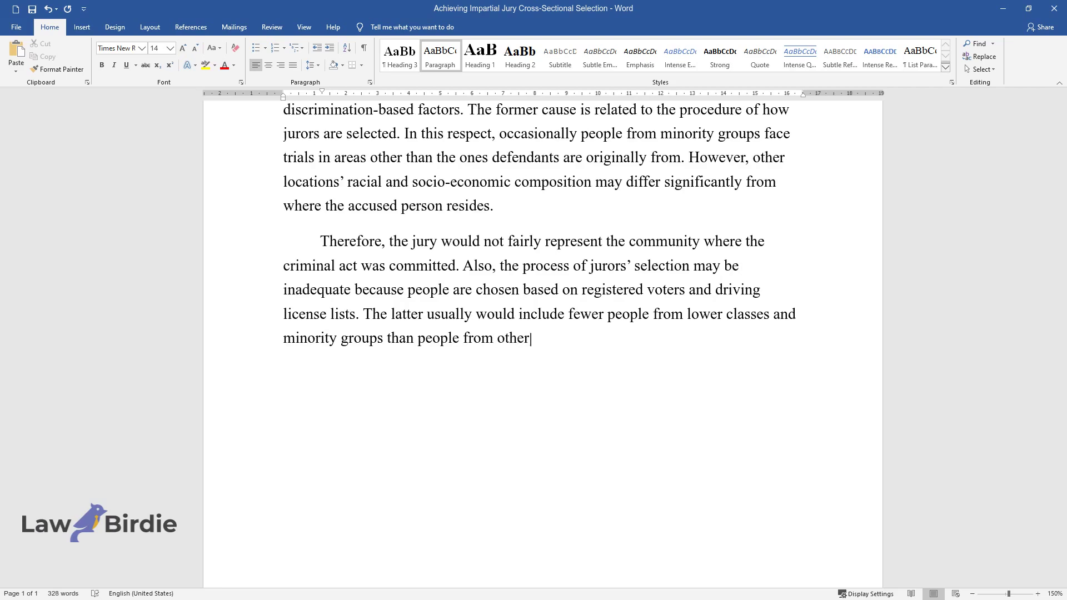
pyautogui.write(' groups, which implies that the selec')
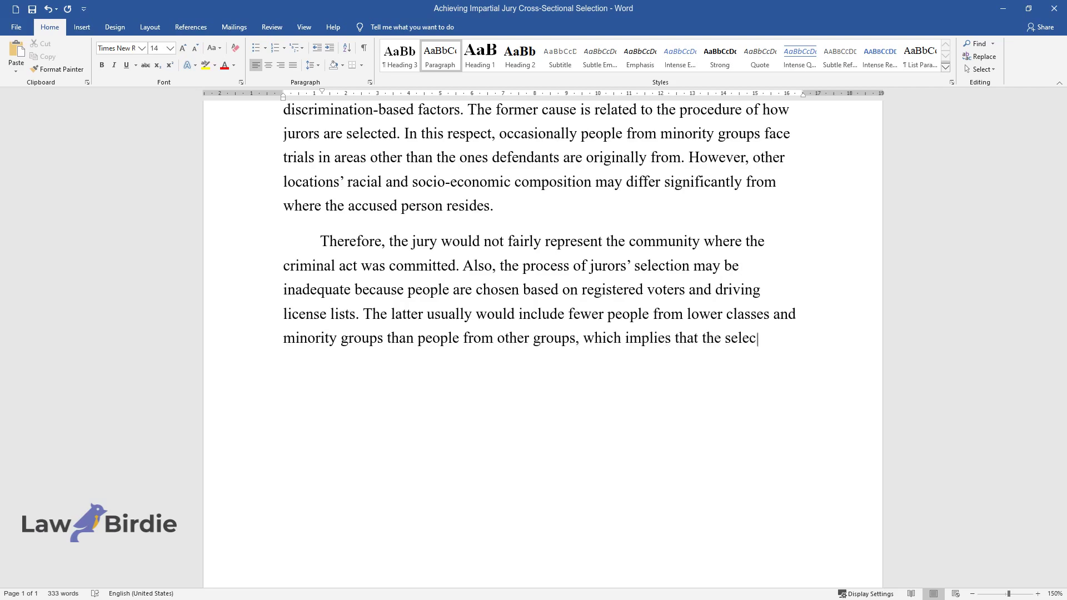
pyautogui.write('tion is unfair.')
# - Start a new paragraph after the one ending 'the selection is unfair.'
pyautogui.press('Return')
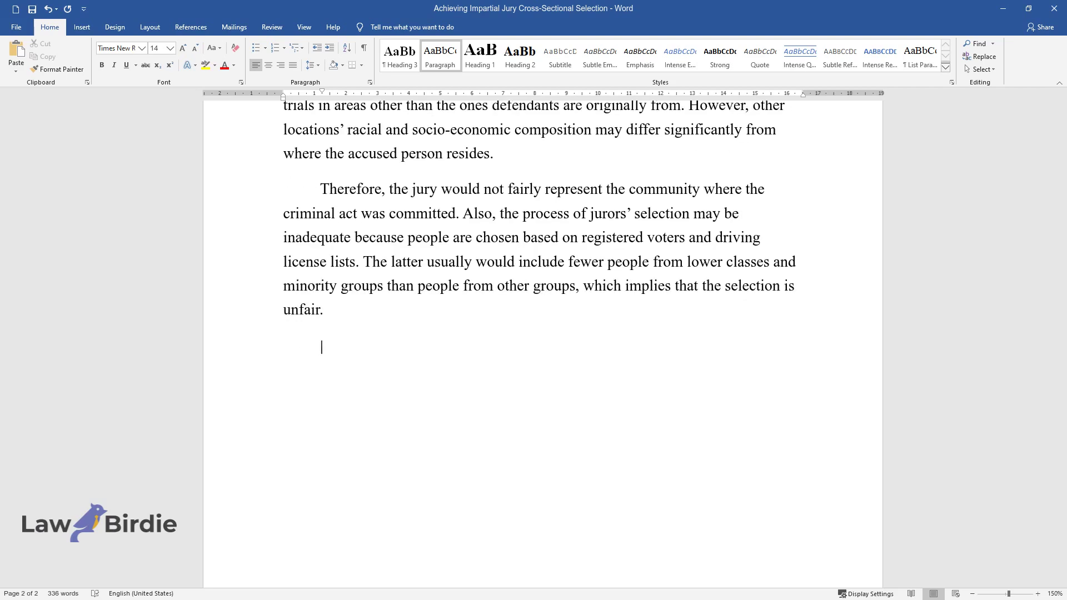
# - Type the socioeconomic-reasons paragraph covering earnings disparity, direct discrimination and Batson v. Kentucky
pyautogui.write('Socioeconomic reasons include the')
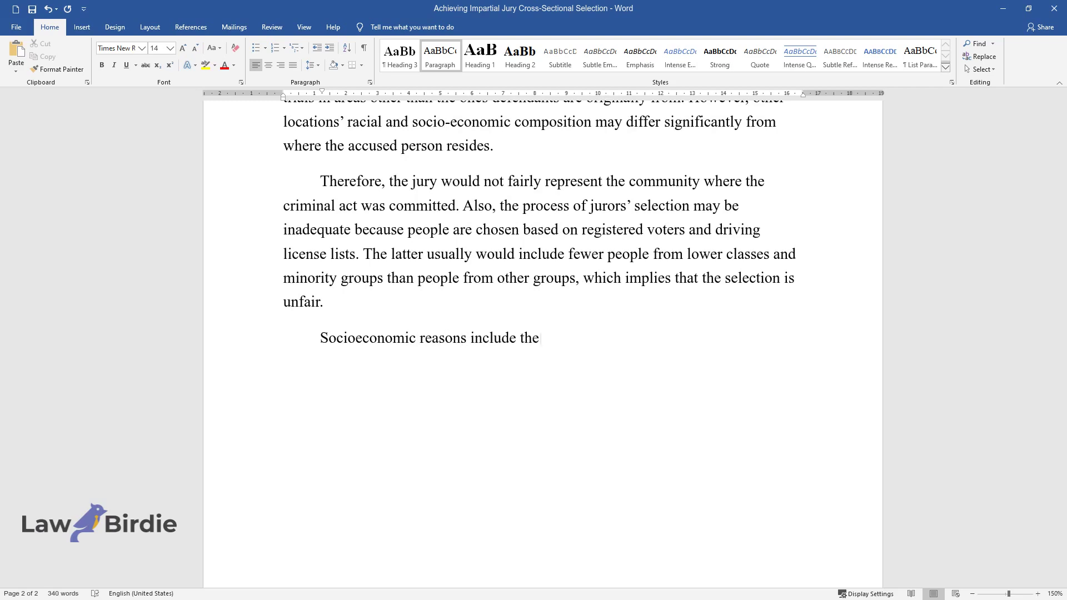
pyautogui.write(' disparity between the earnings o')
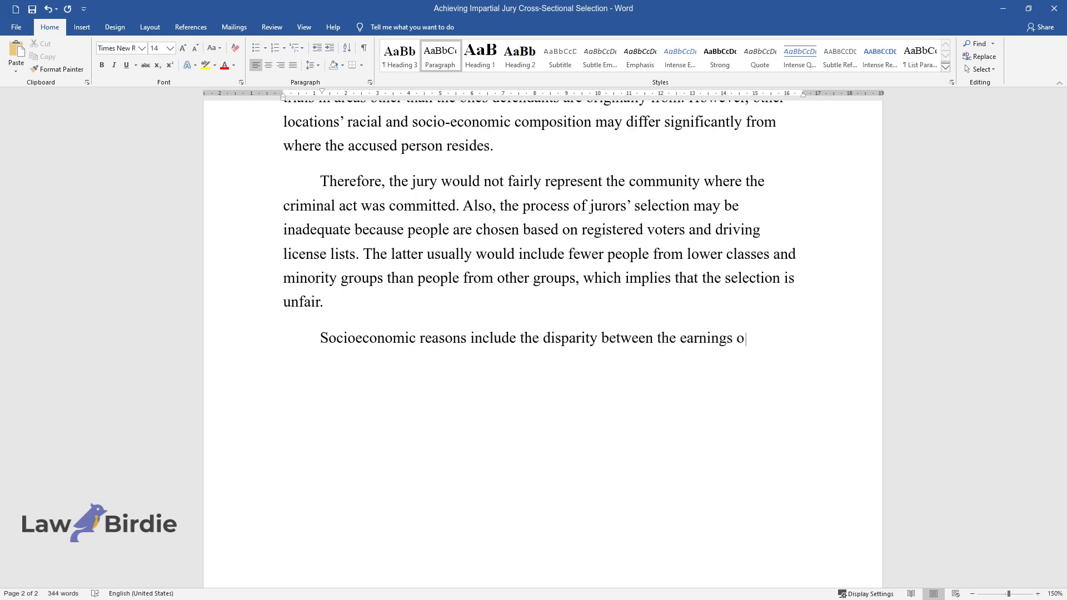
pyautogui.write('f different groups, which deters ')
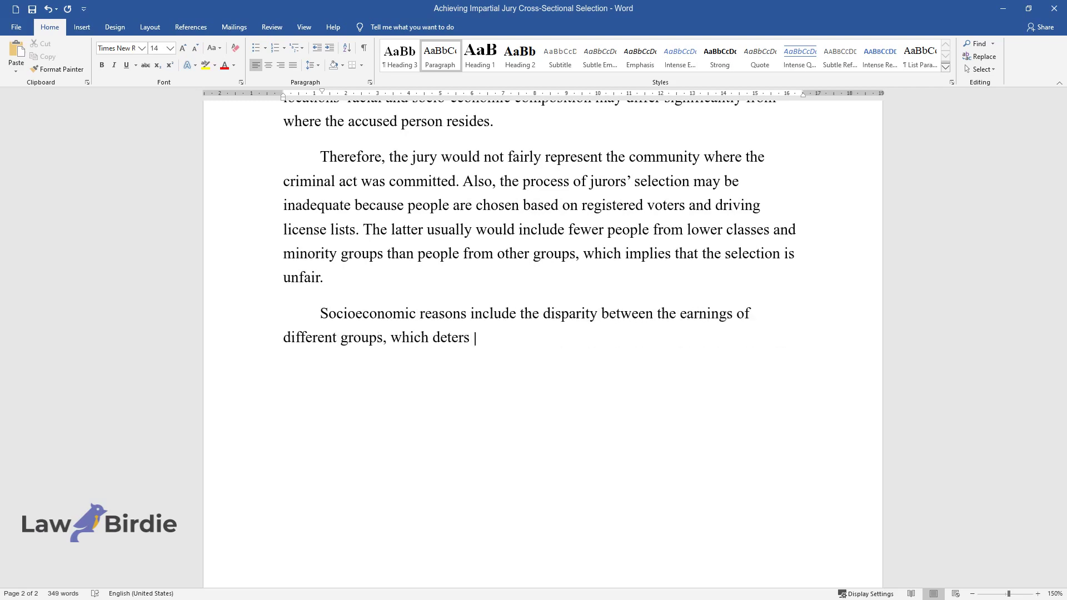
pyautogui.write("people's participation as a jury. ")
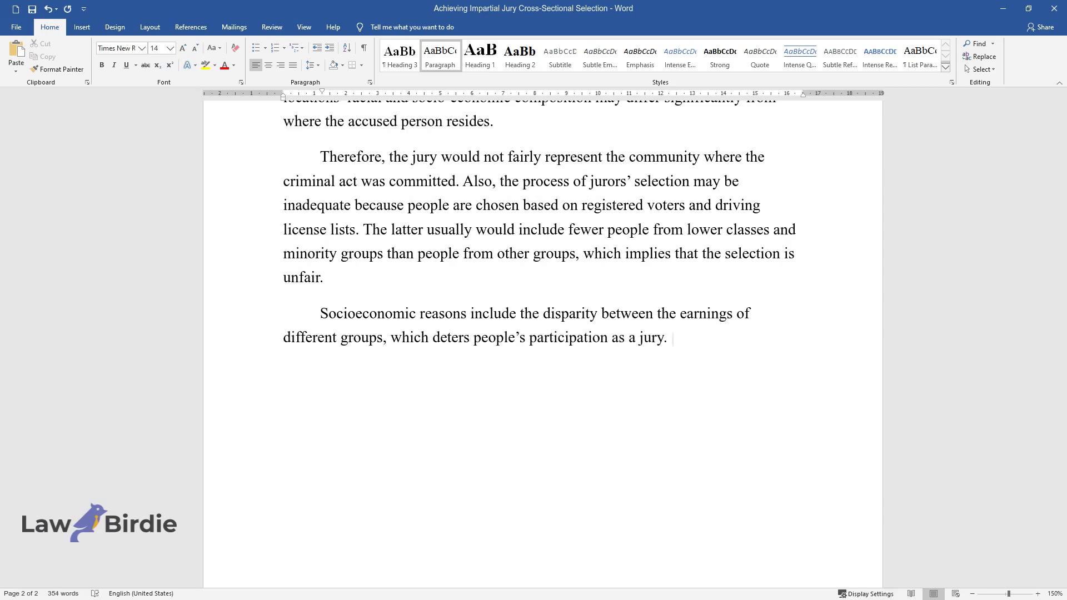
pyautogui.write('That happens due to small financial compen')
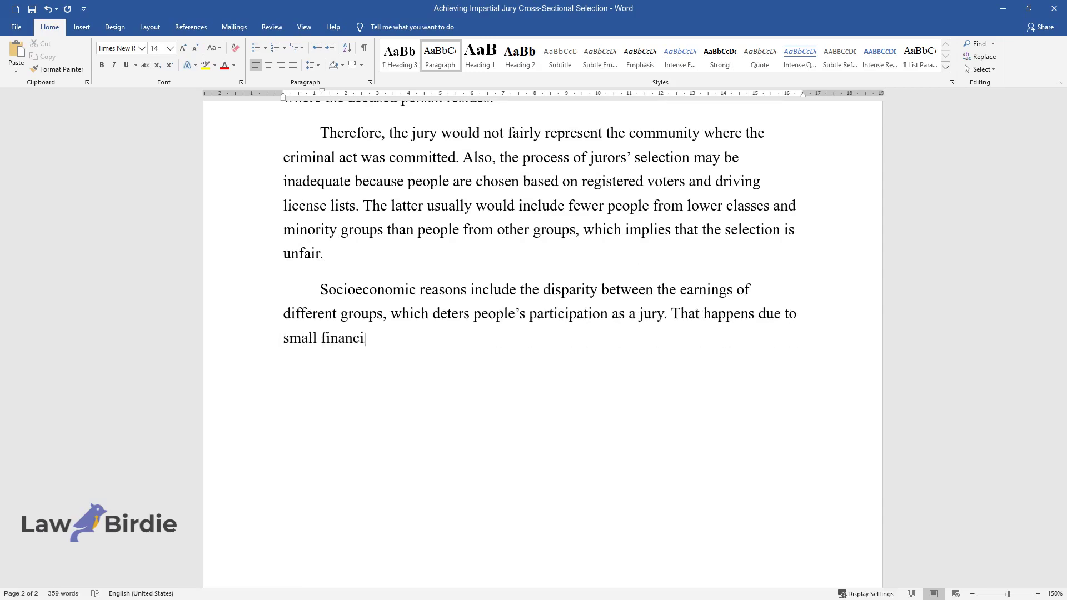
pyautogui.write('sations that are far belo')
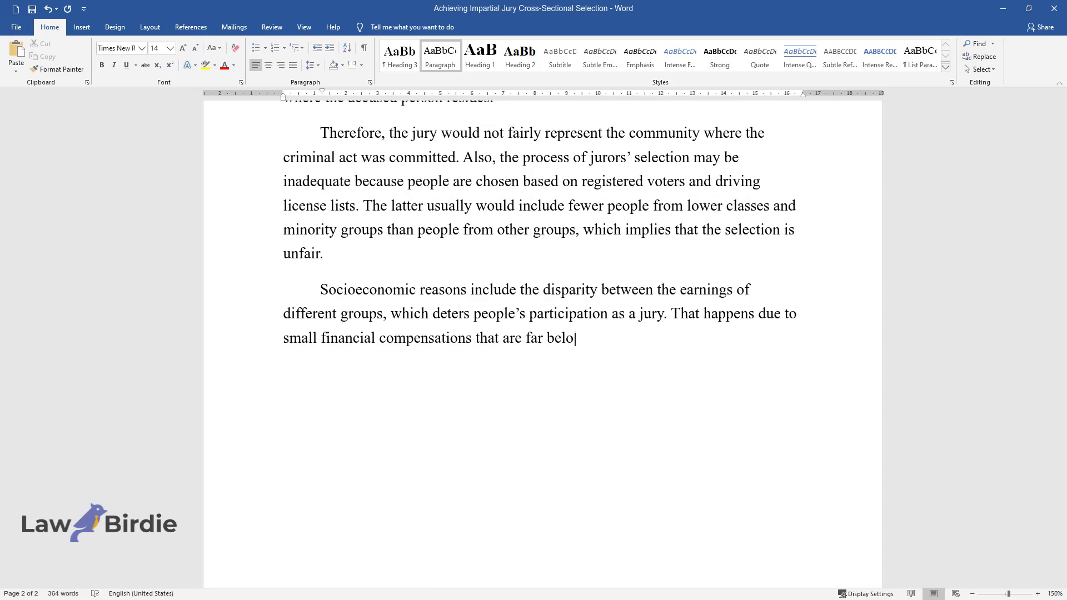
pyautogui.write('w the average daily earnings. The')
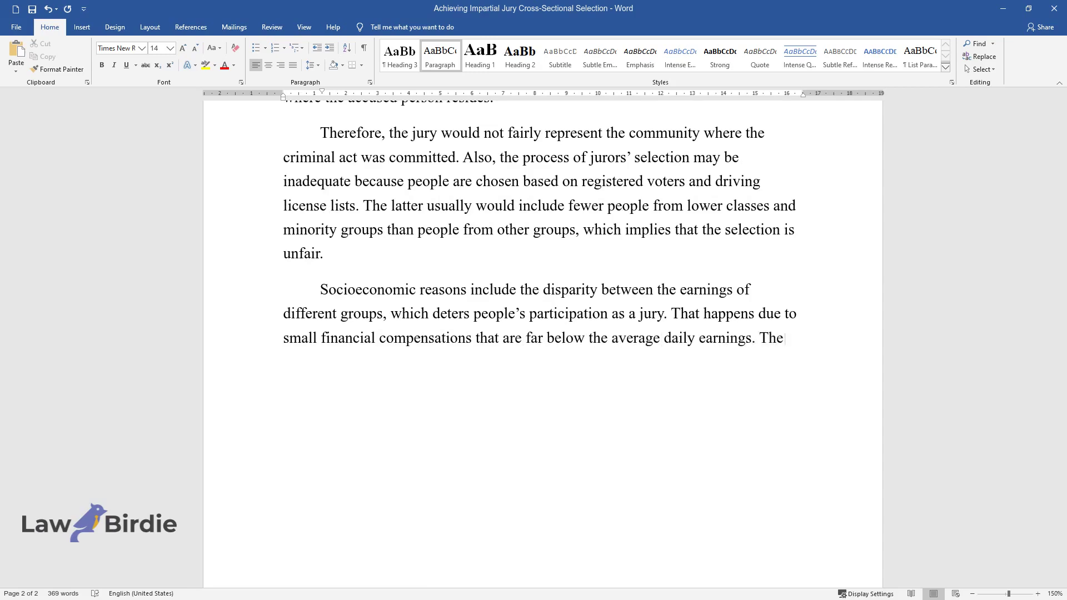
pyautogui.write('refore, poor people would be les')
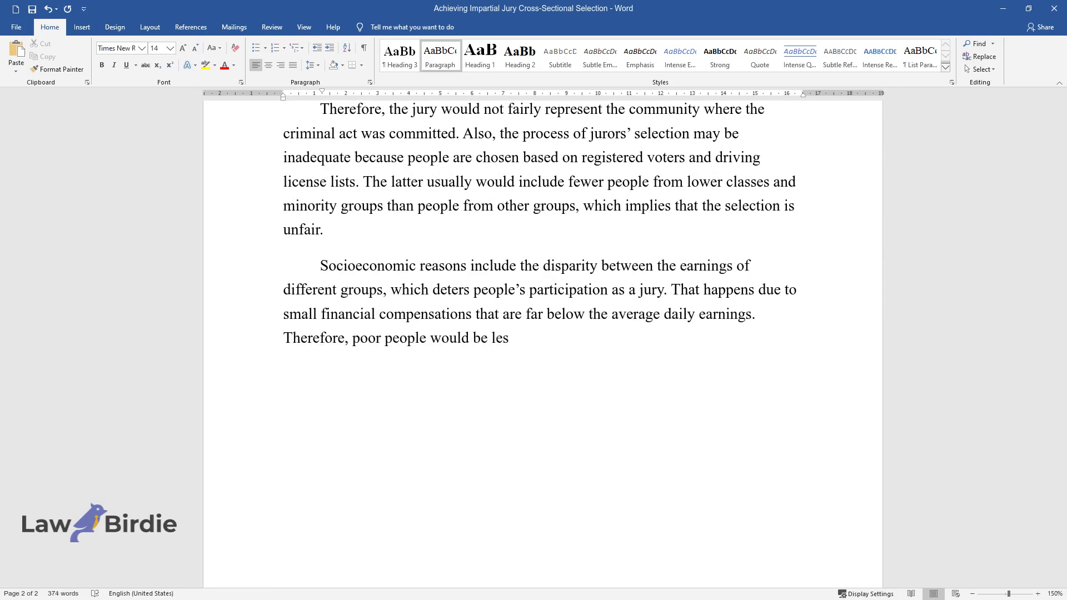
pyautogui.write('s likely to become jury members. F')
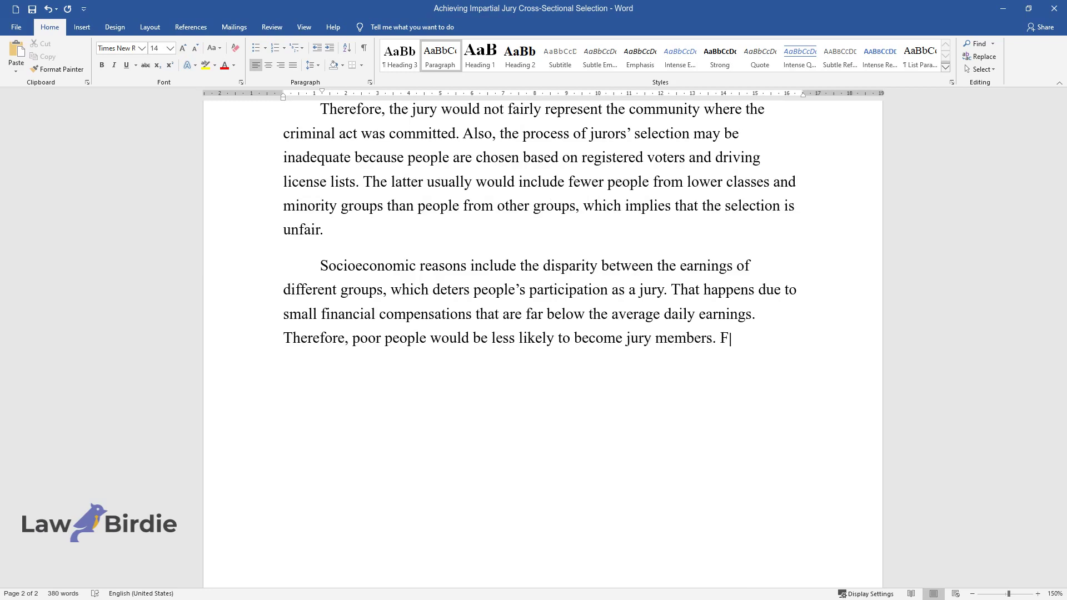
pyautogui.write('inally, direct discrimination may ')
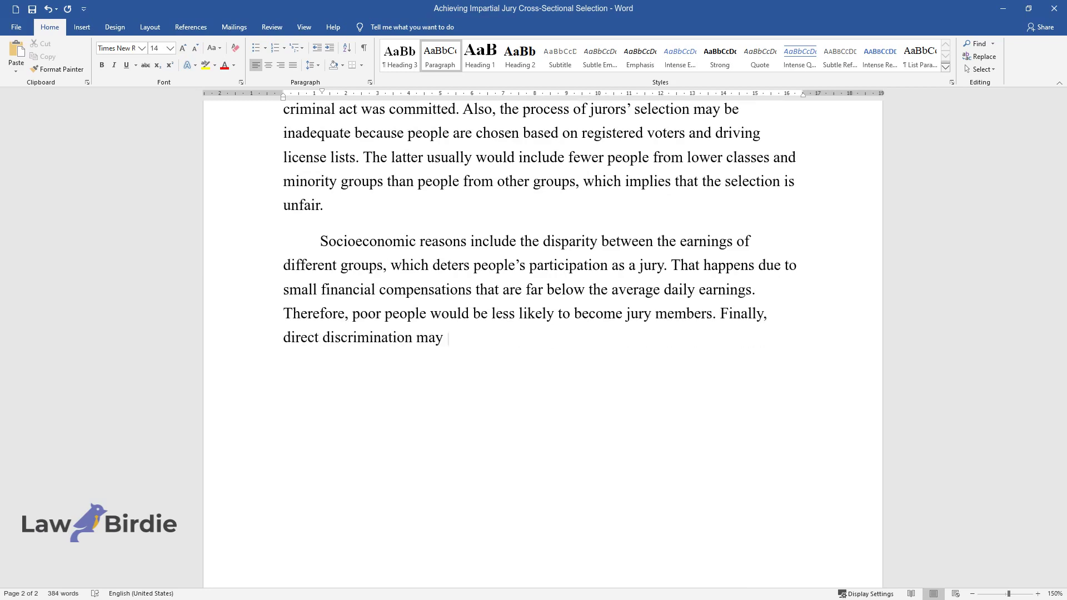
pyautogui.write('also be one of the reasons for un')
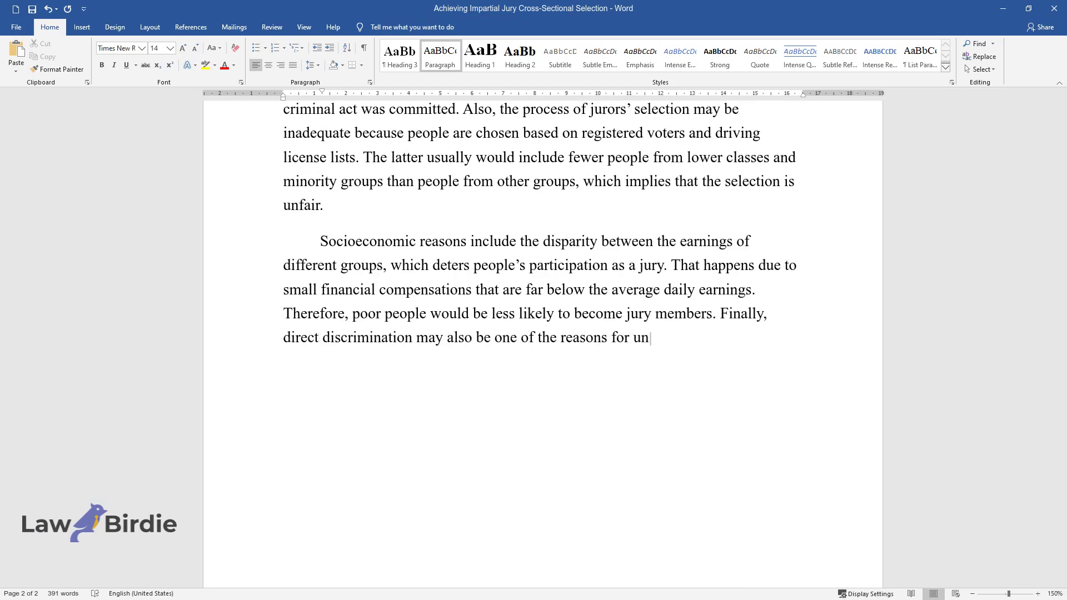
pyautogui.write('fair jury cross-section selection. Although cases ')
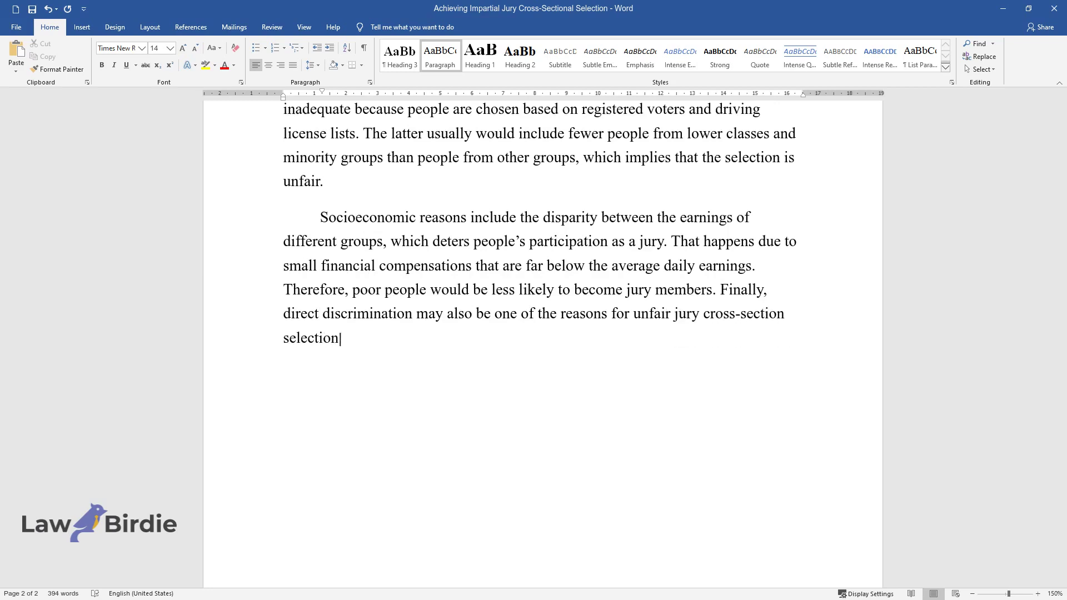
pyautogui.write('such as Batson v.')
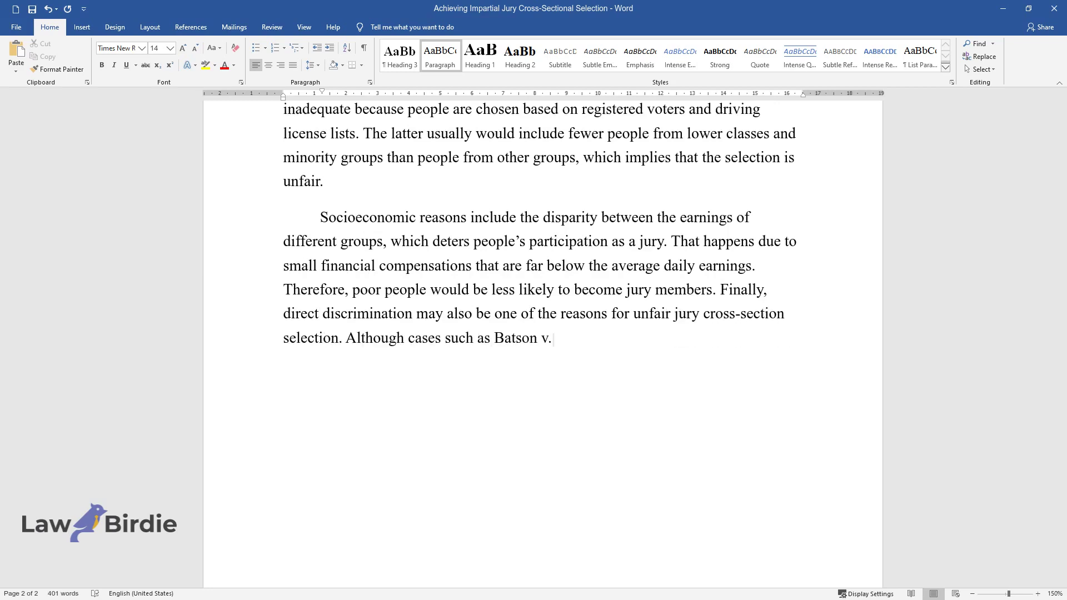
pyautogui.write(' Kentucky created a precedent aga')
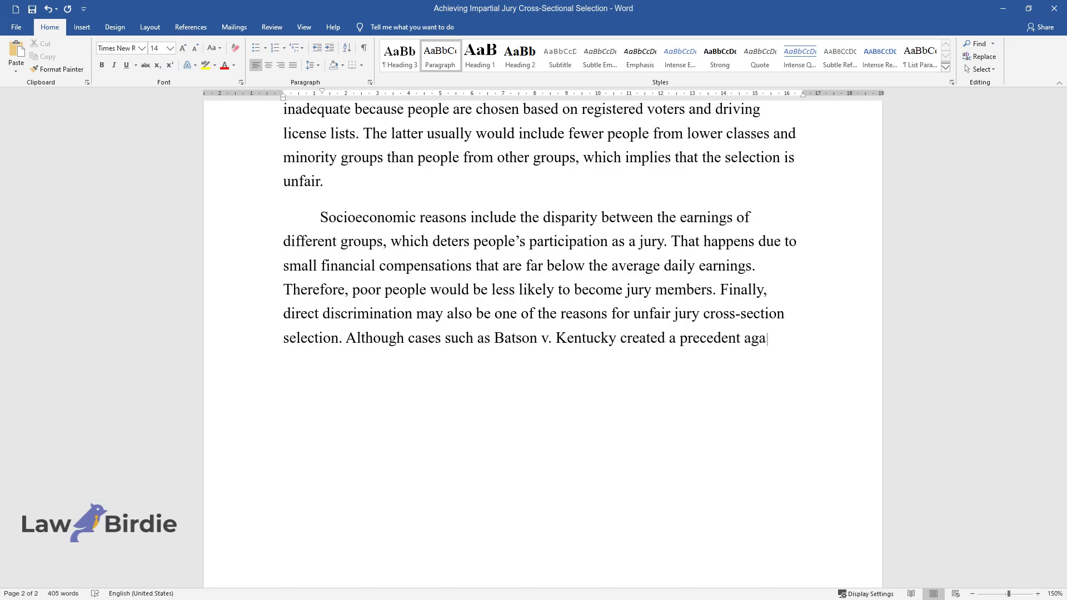
pyautogui.write('inst open intolerance towards “ot')
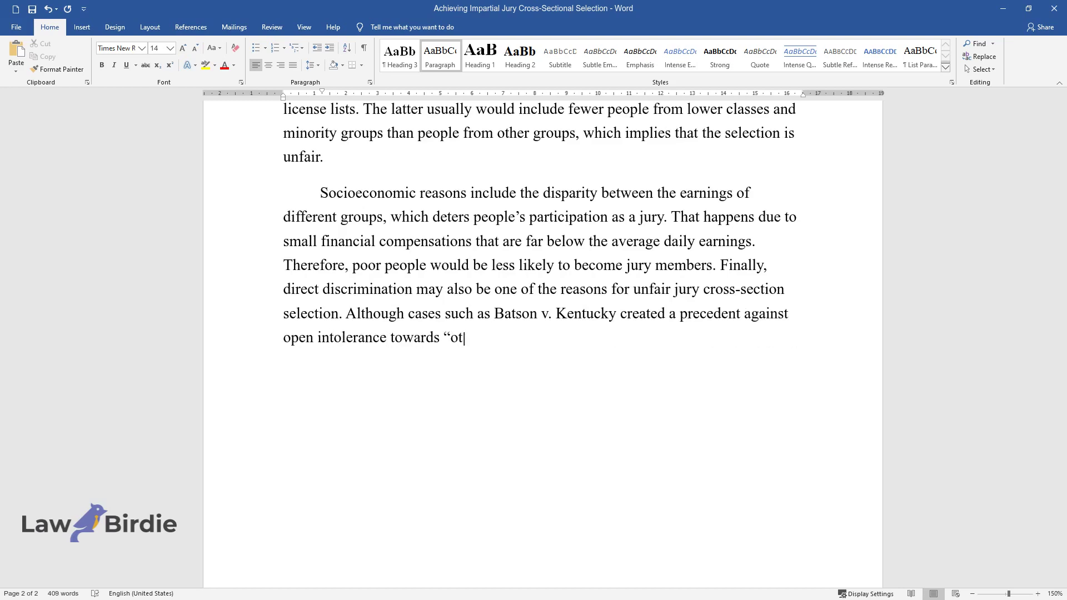
pyautogui.write('herness” in the context of jury ch')
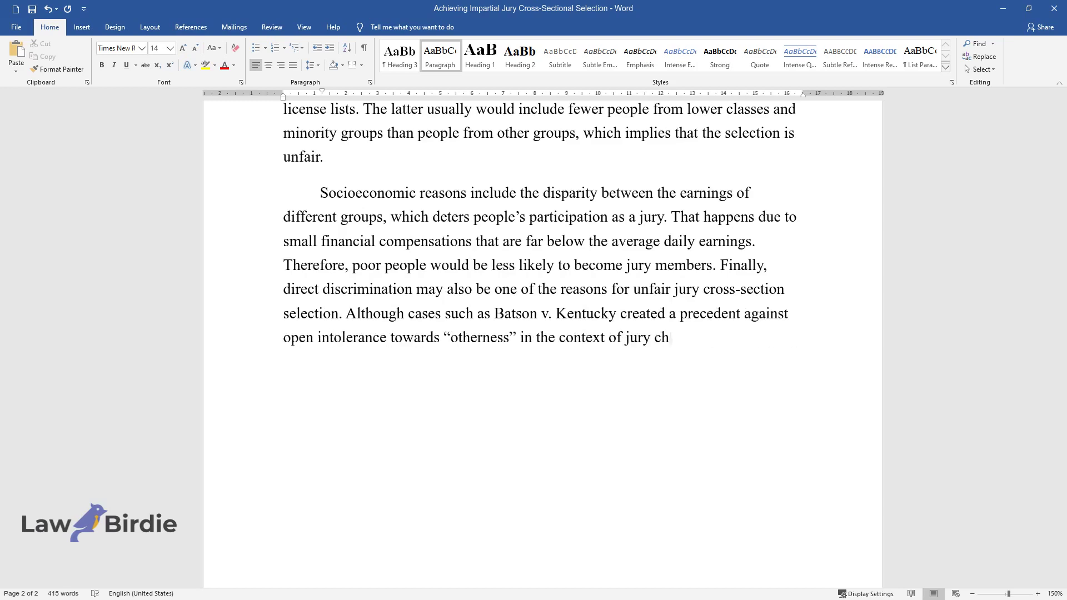
pyautogui.write('oice, some researchers argue that')
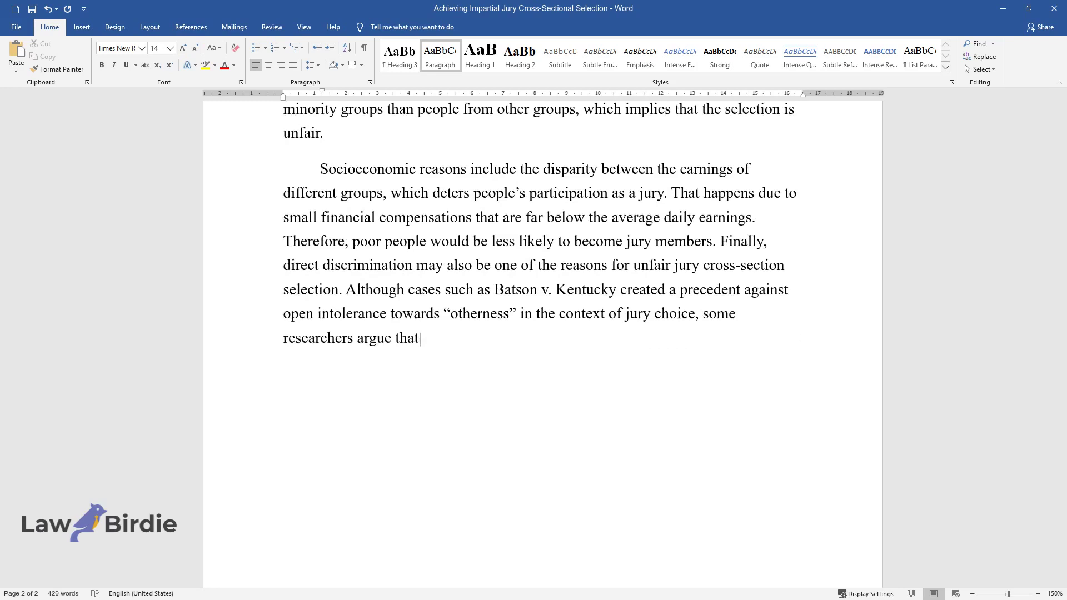
pyautogui.write(' discrimination still exists implicitly.')
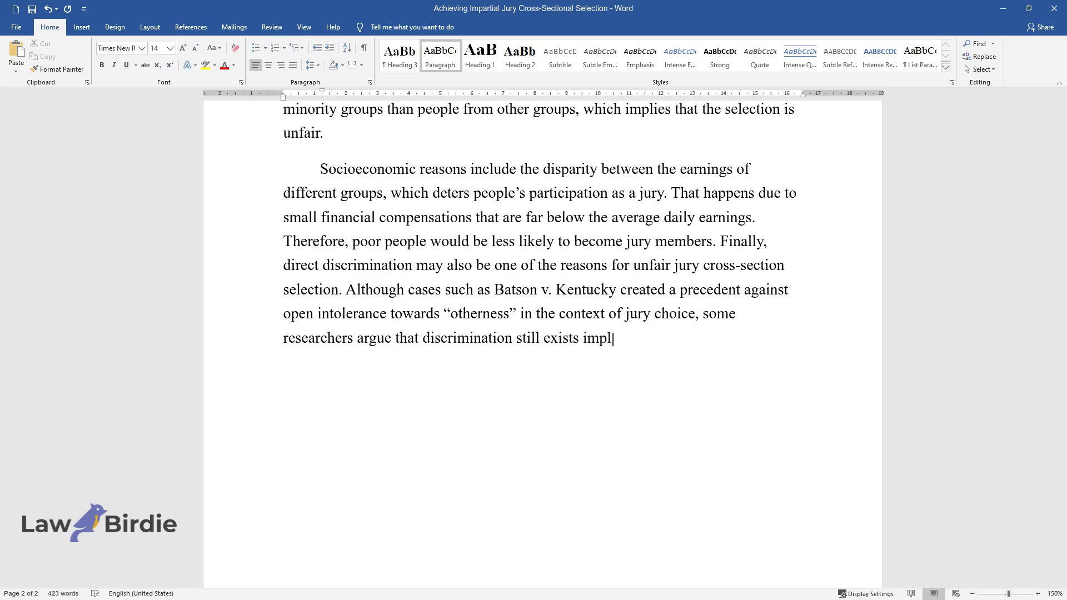
pyautogui.press('Return')
# - Add the 'Impact on Other Institutions' heading with a paragraph on mistrust and spillover effects
pyautogui.write('Impact ')
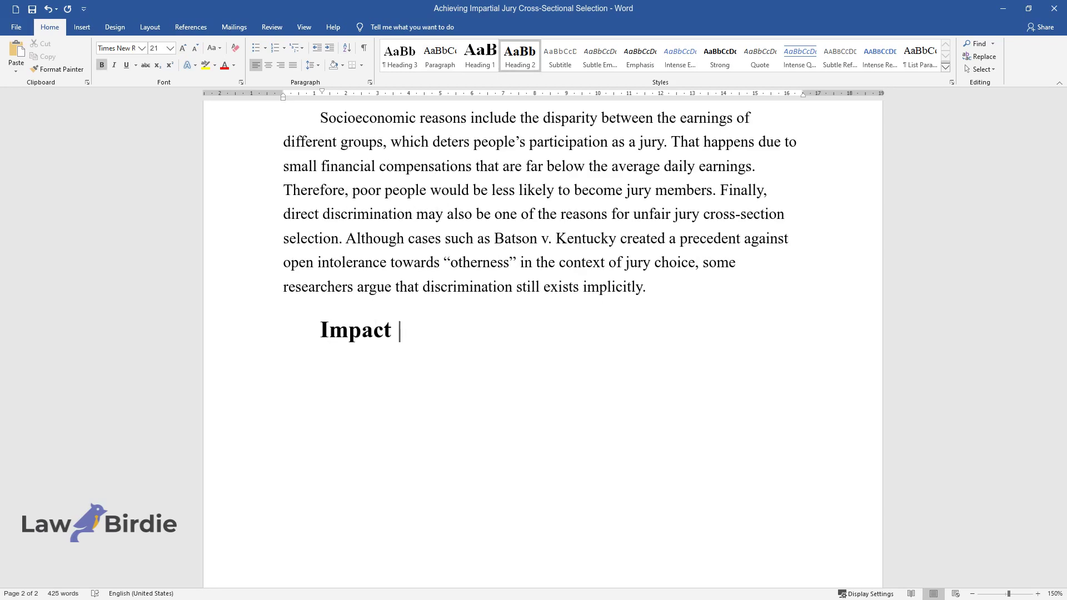
pyautogui.write('on Other Institutions')
pyautogui.press('Return')
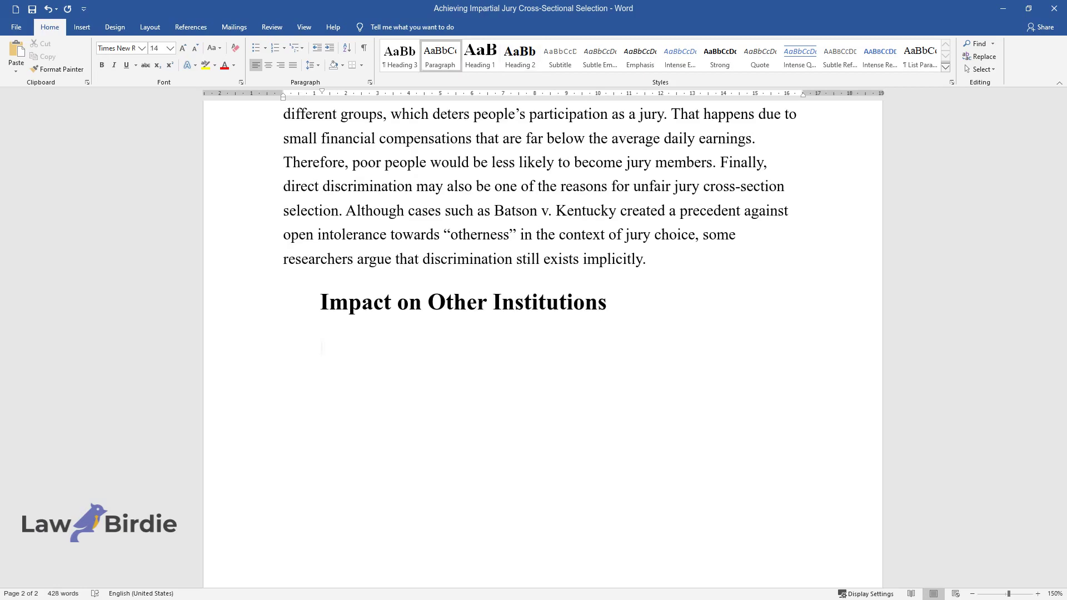
pyautogui.write('As it was mentione')
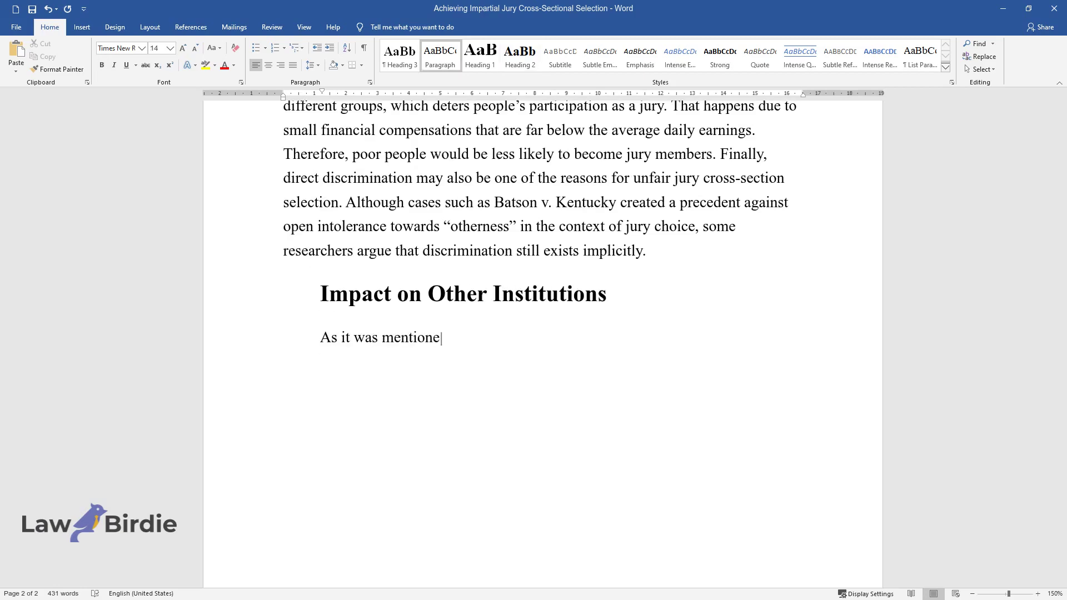
pyautogui.write('d previously, the unfair representa')
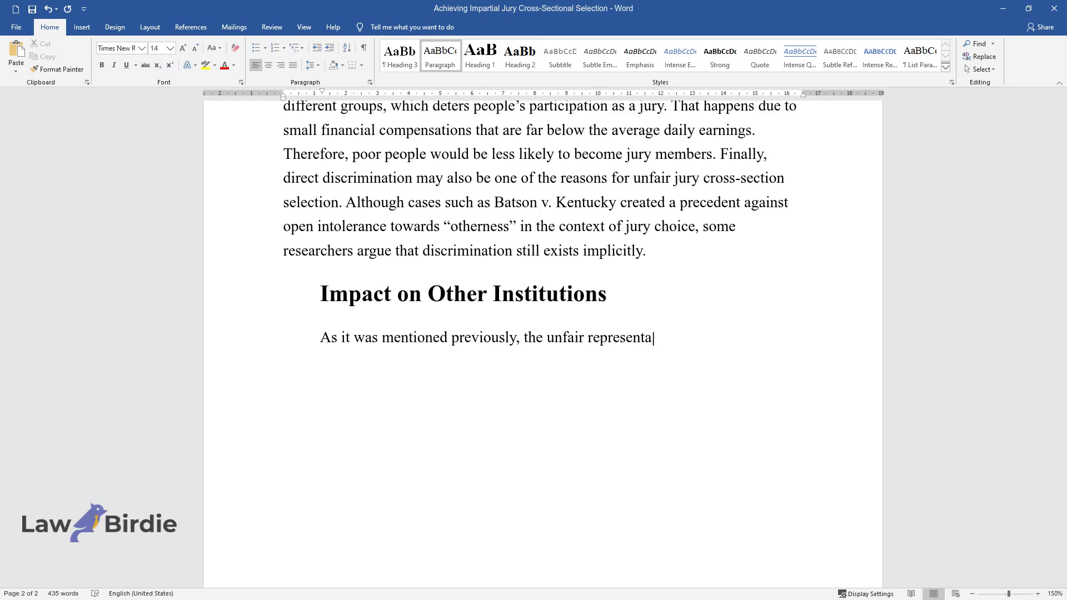
pyautogui.write('tion of certain groups in')
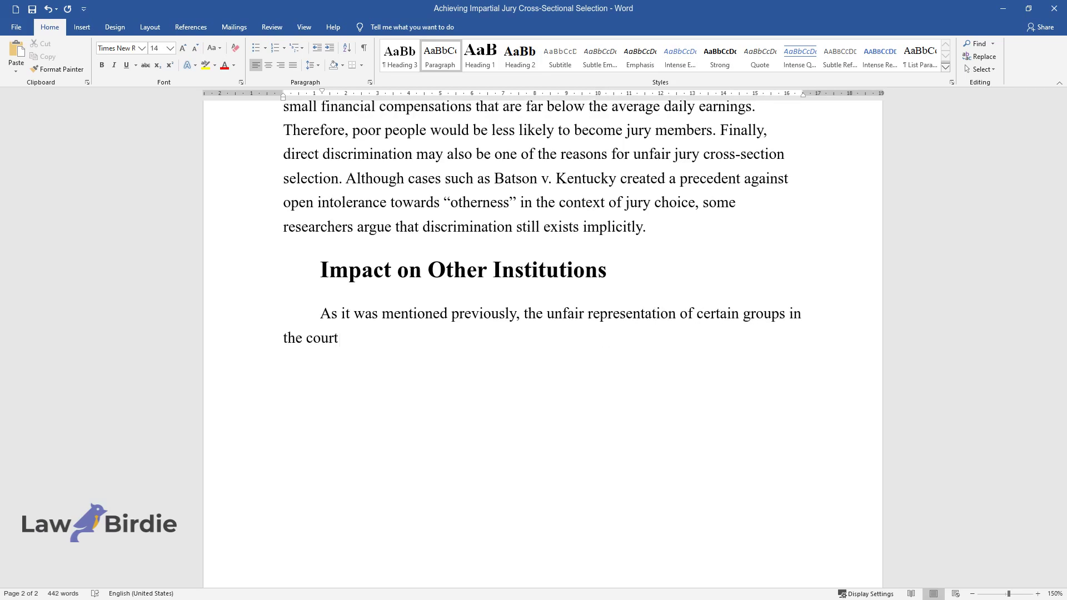
pyautogui.write('can lead to mistrust in the system and consequent deviations in behav')
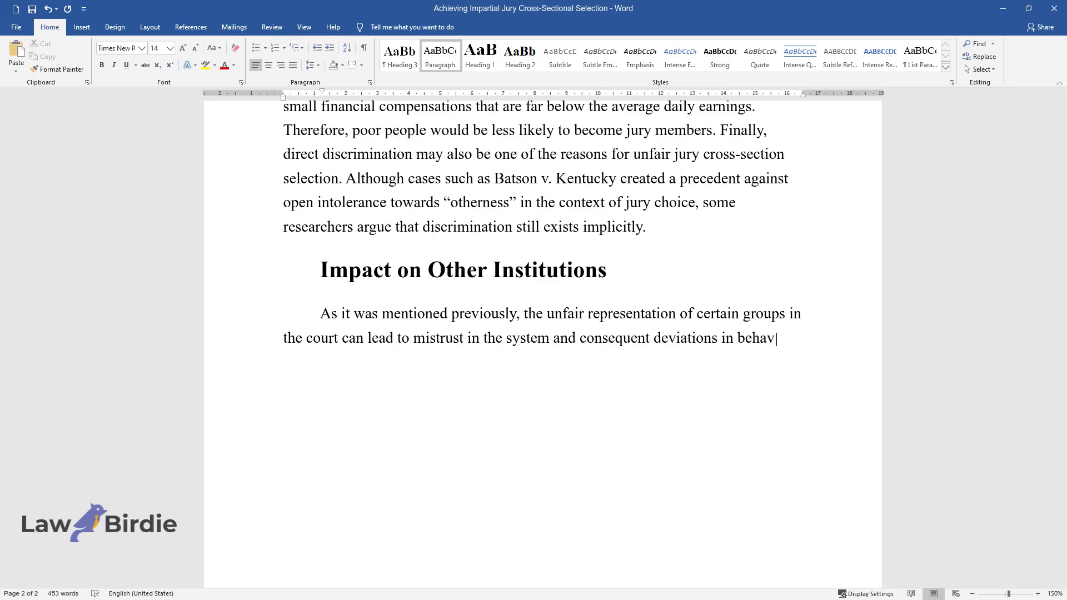
pyautogui.write('ior. However, thi')
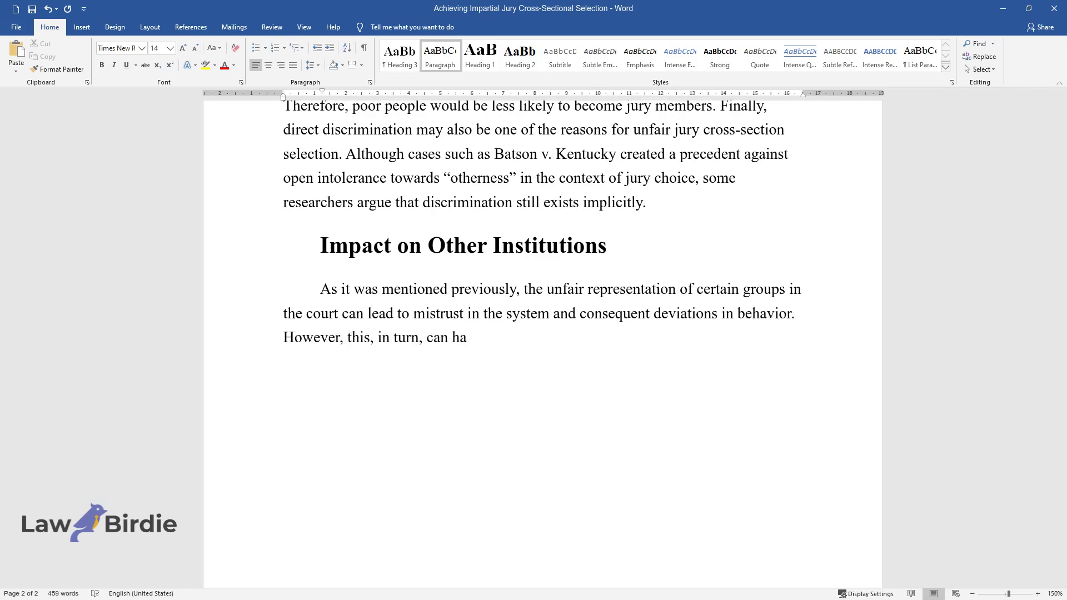
pyautogui.write('s, in turn, can have a spillover effect on other inst')
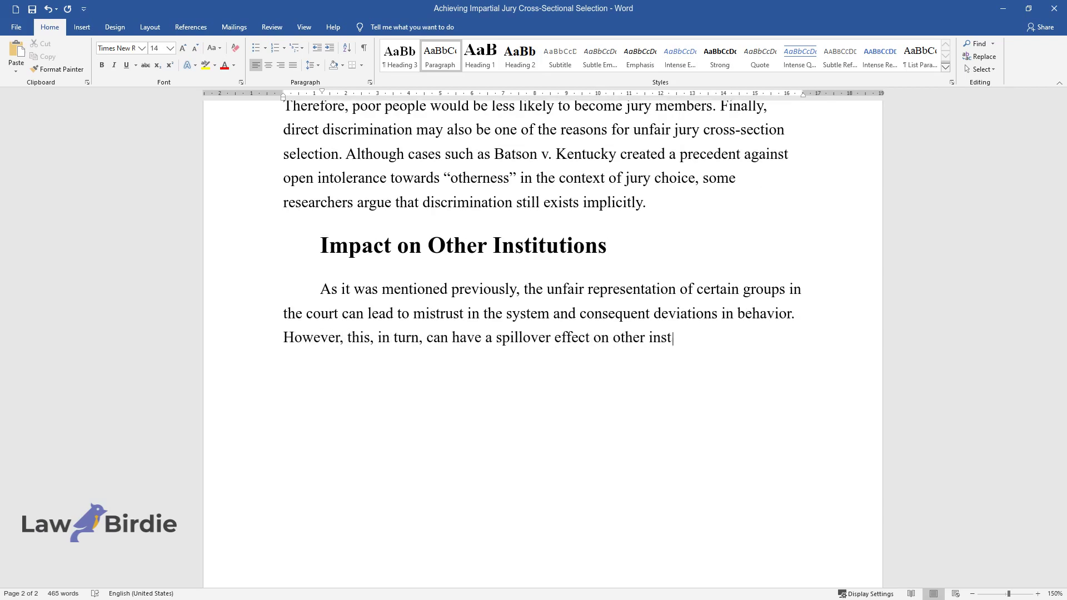
pyautogui.write('itutions. For instance, people from minority groups k')
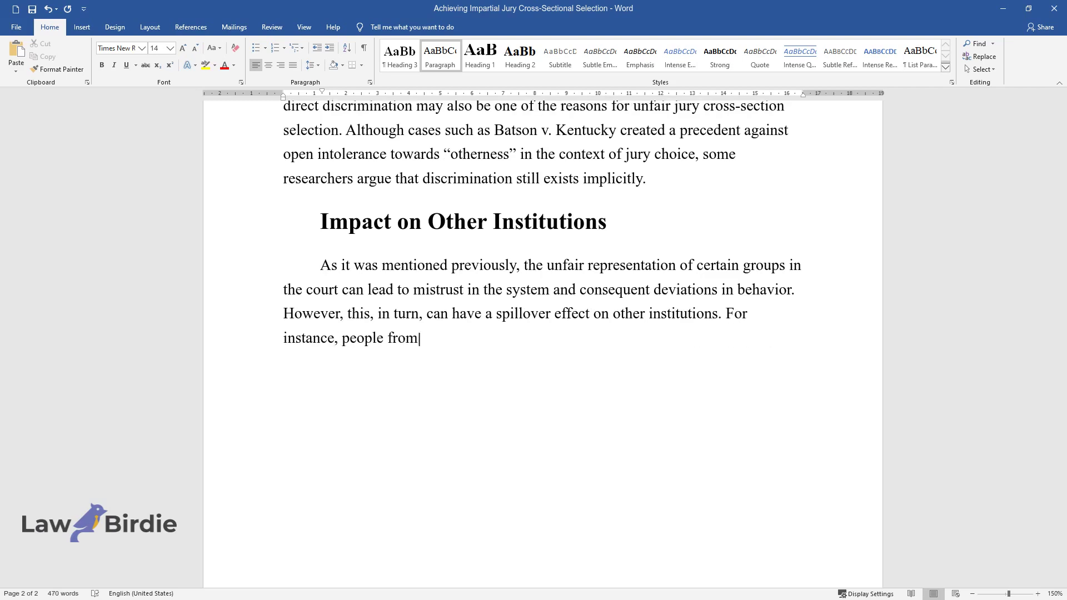
pyautogui.write('nowing that the c')
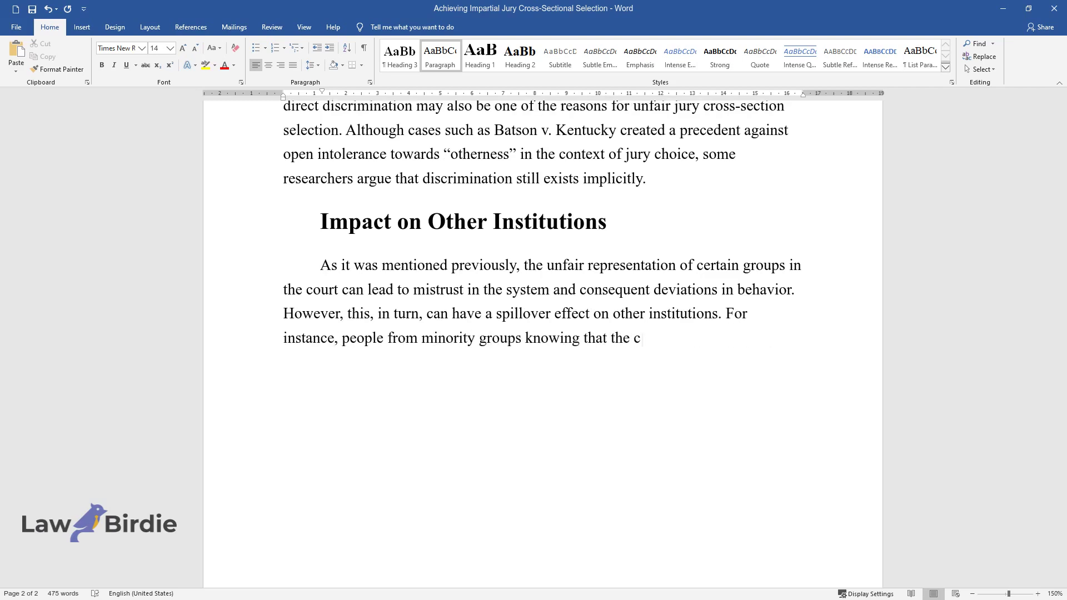
pyautogui.write('riminal justice system is prejudiced towards them may')
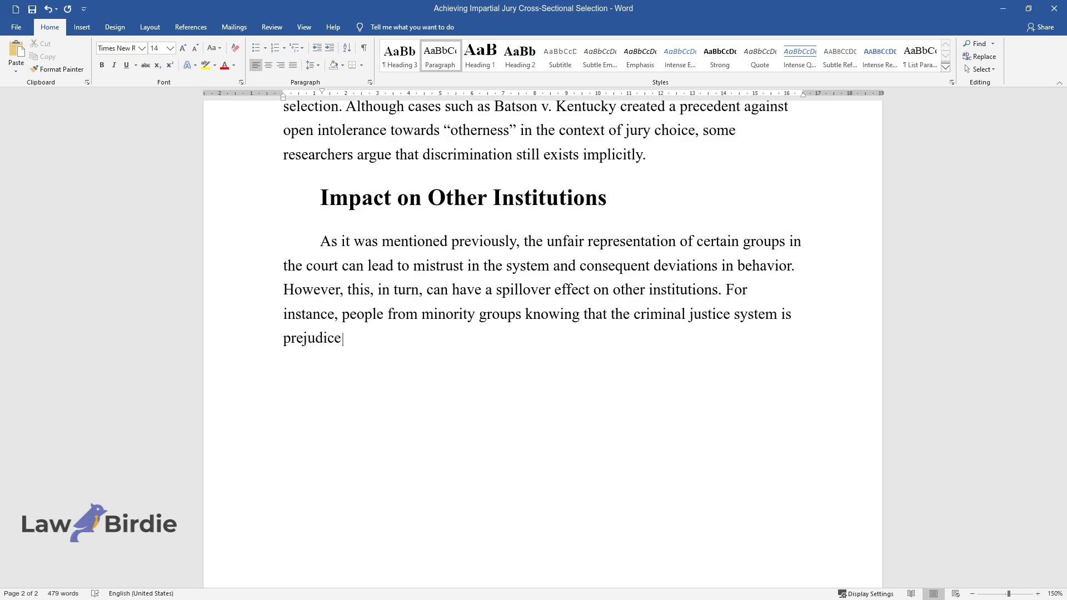
pyautogui.write(' refuse to follow')
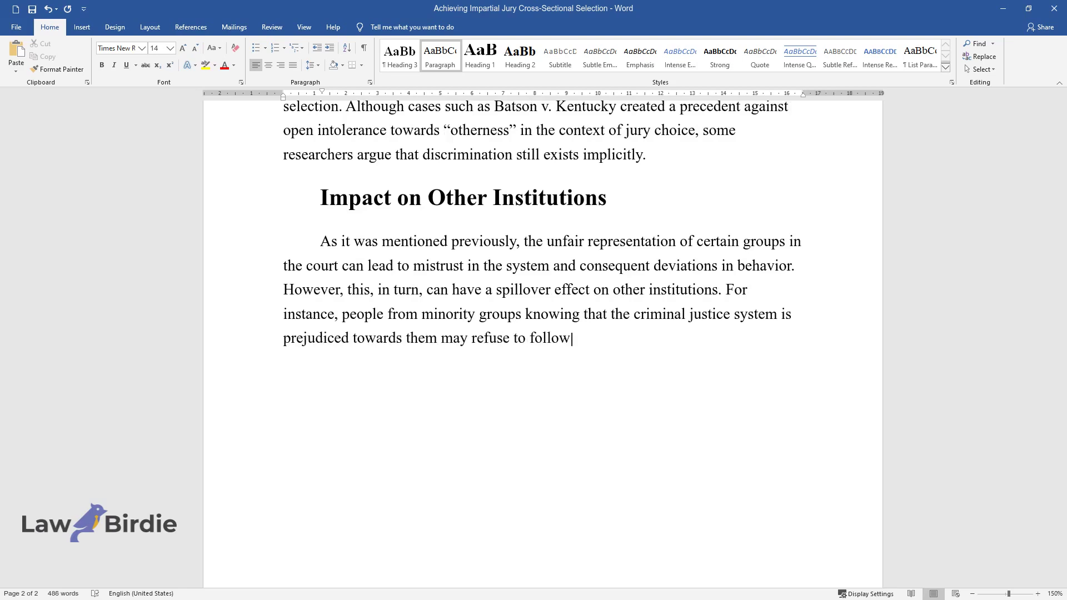
pyautogui.write(' instructions from the authority re')
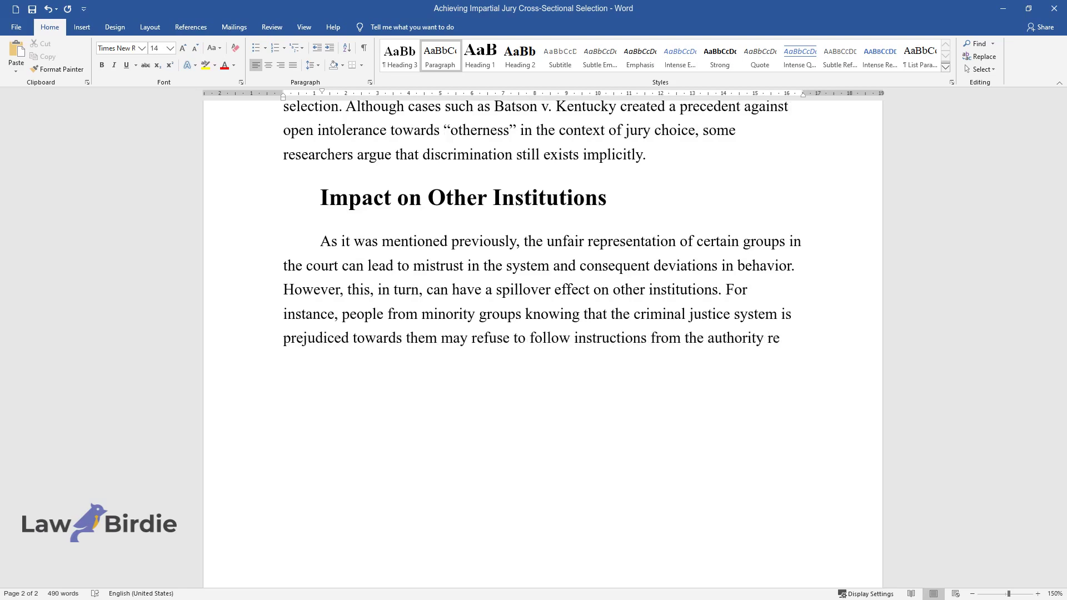
pyautogui.write('presentatives such as police officer')
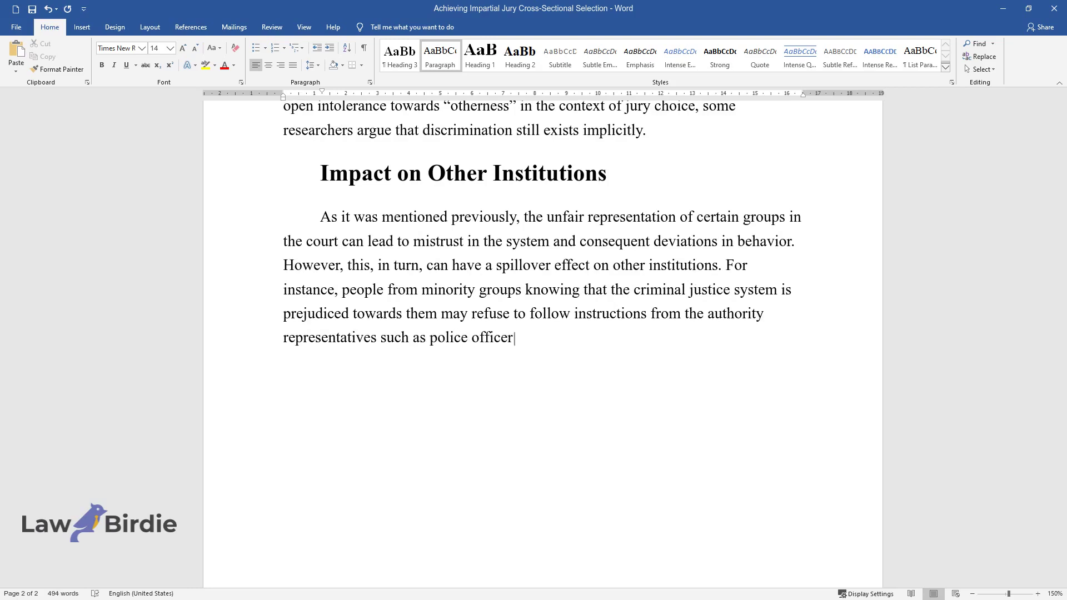
pyautogui.write('s. Therefore, it is fair to claim t')
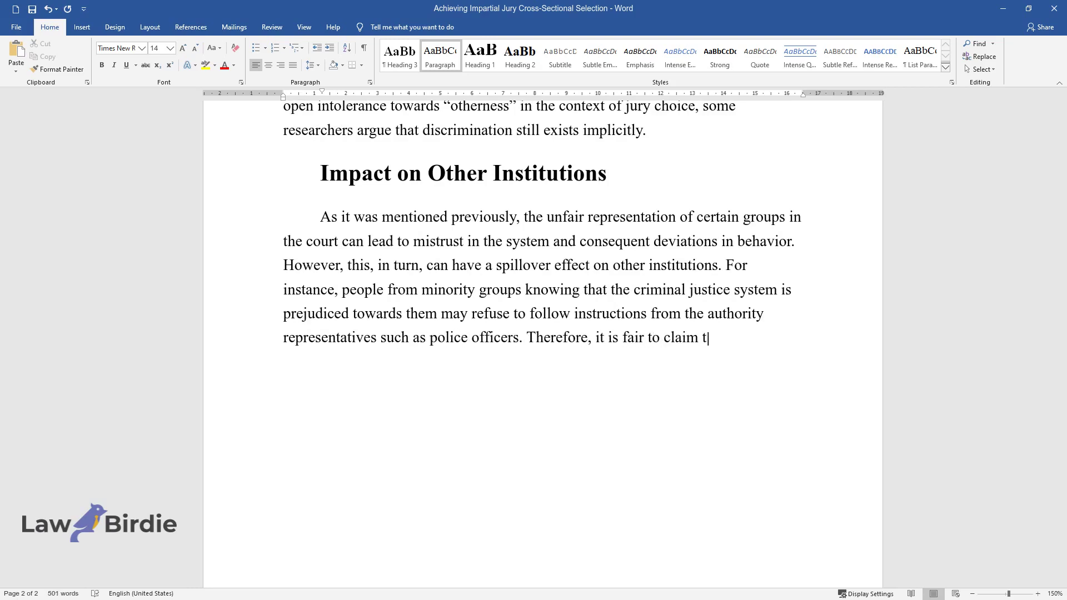
pyautogui.write('hat institutions within the crimina')
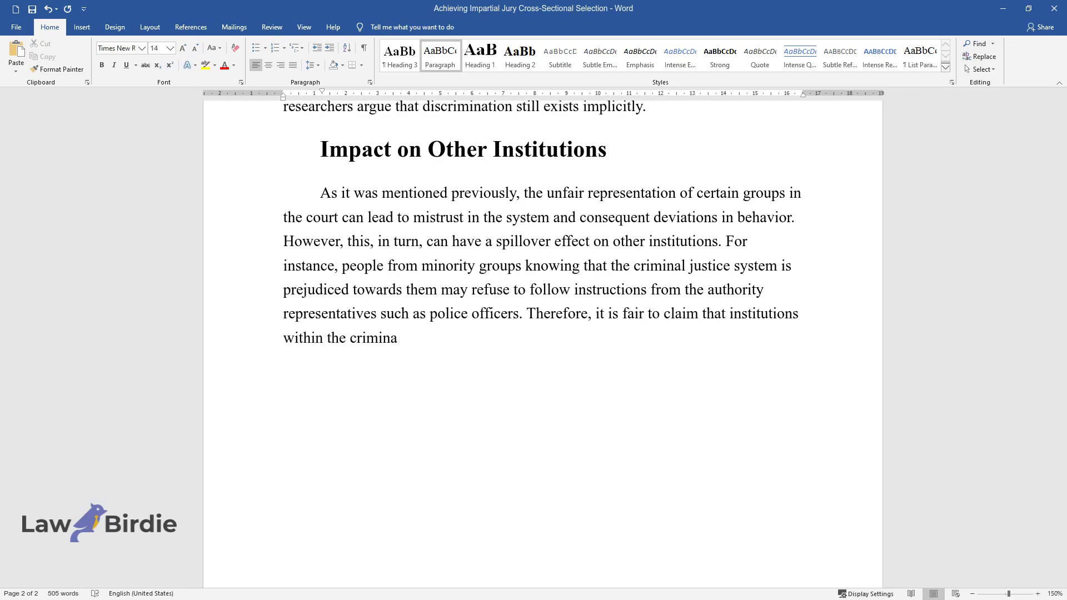
pyautogui.write('l justice system are highly interco')
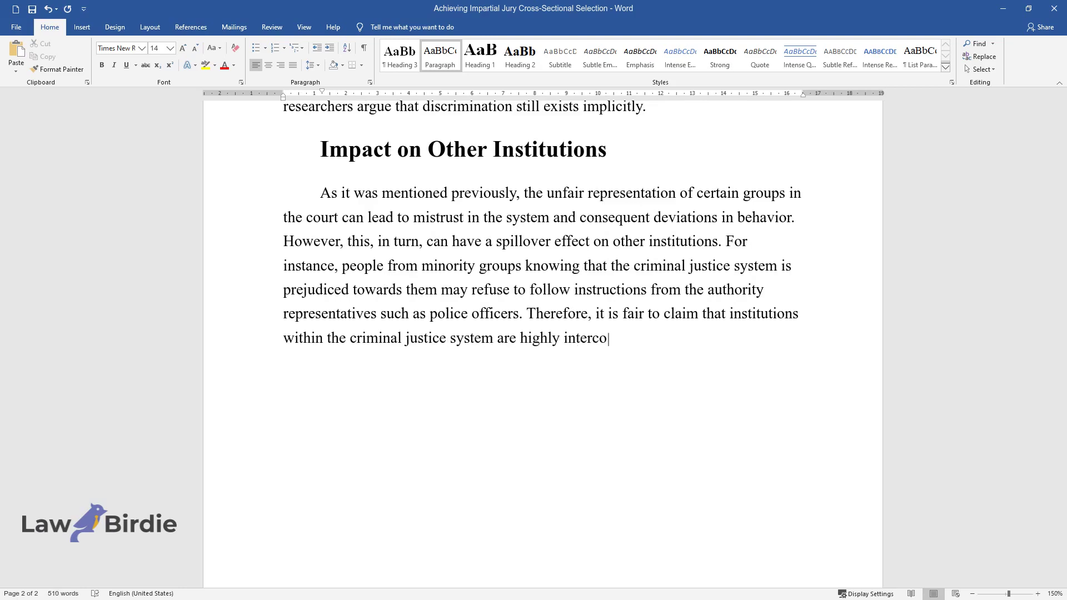
pyautogui.write('nnected.Conclusion')
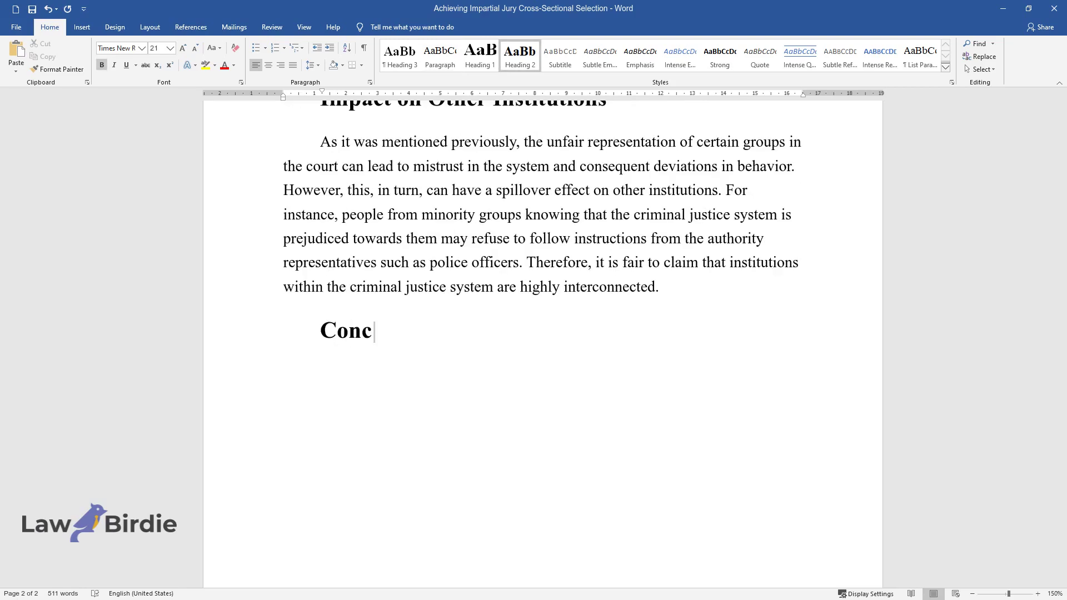
# - Write the Conclusion paragraph beginning 'Overall, the current essay analyzed…' summarising the selection barriers
pyautogui.press('Return')
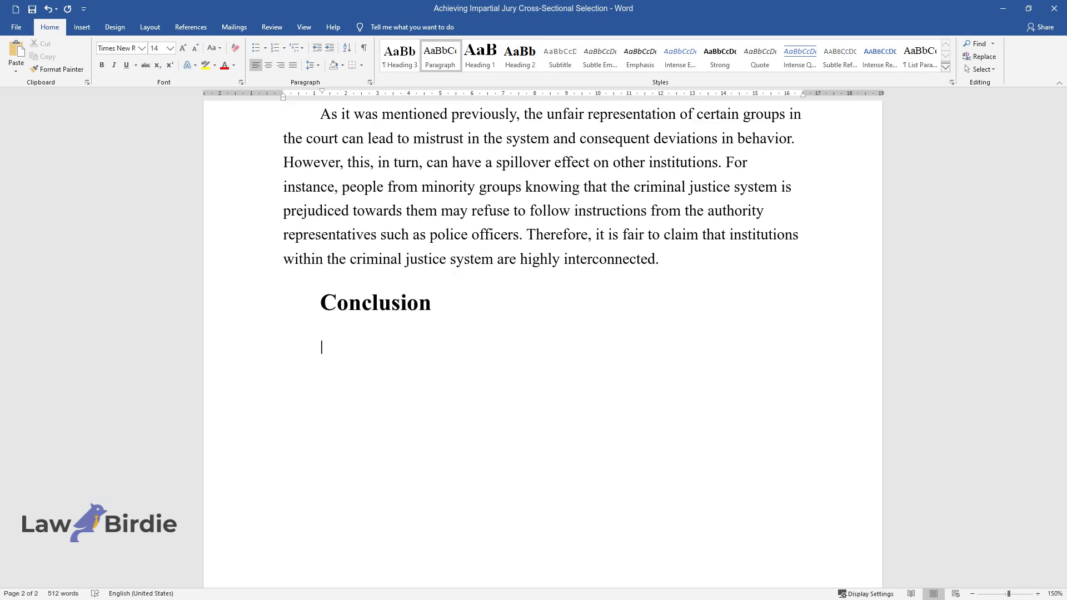
pyautogui.write('Overall, the current essay anal')
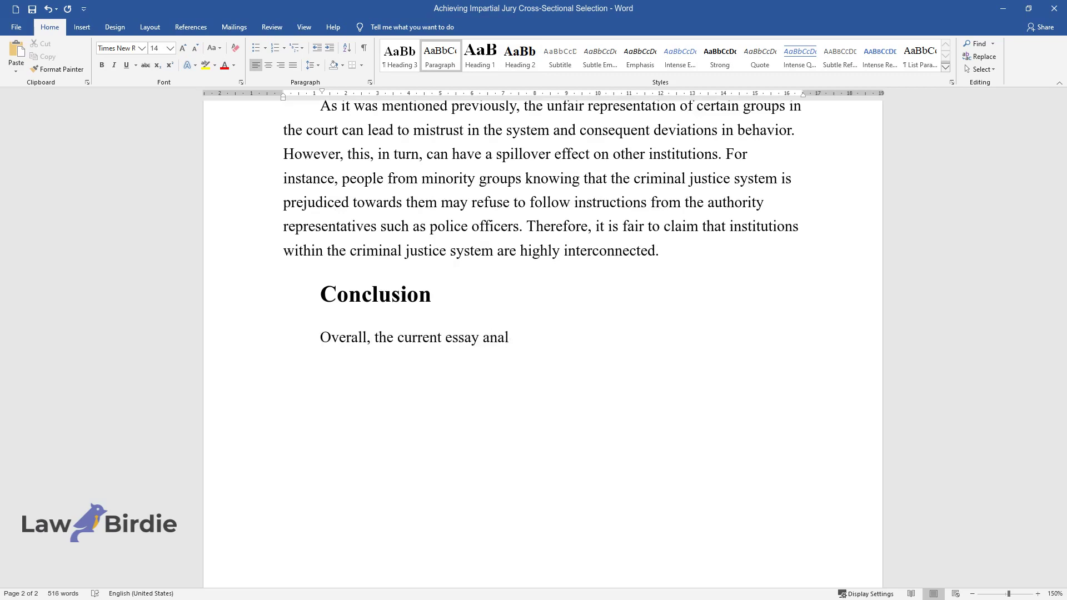
pyautogui.write('yzed the problem of achieving impartial jury cross-sectional selection ')
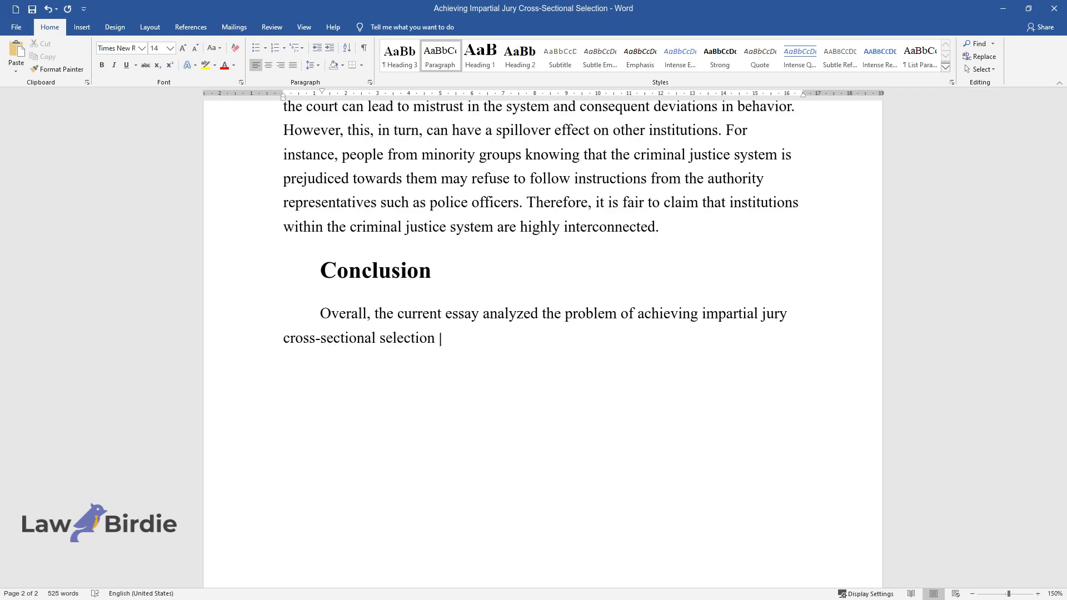
pyautogui.write('and what the consequences are if ins')
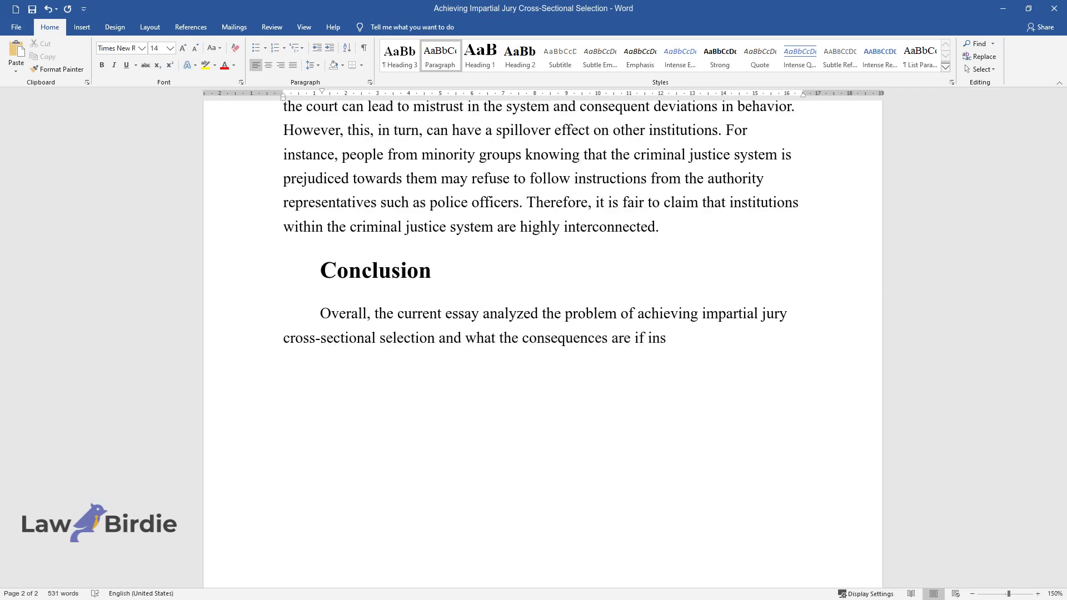
pyautogui.write('titutions fail to do so. It was foun')
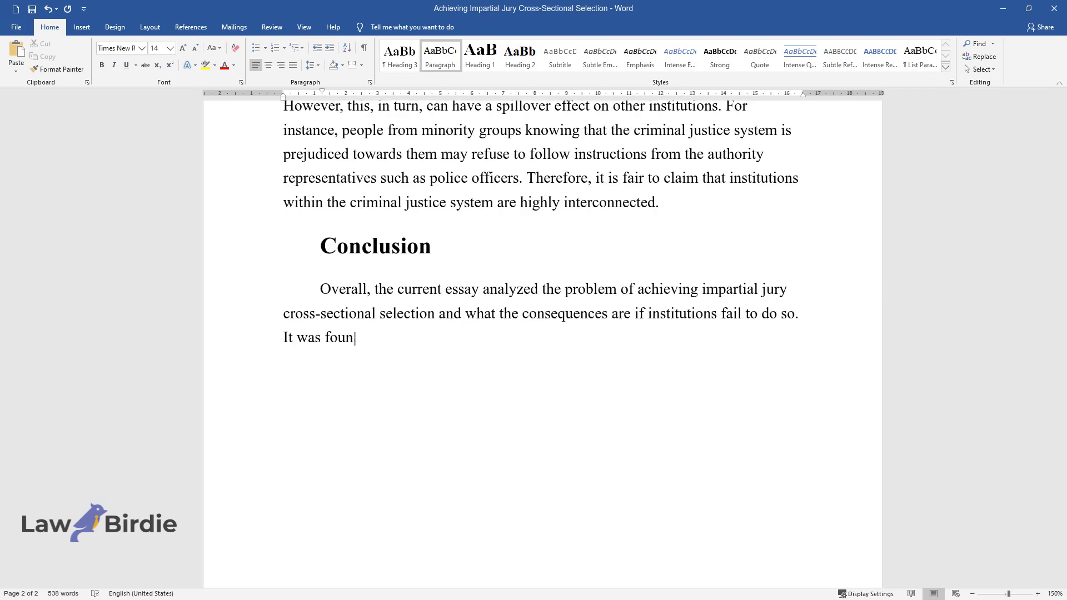
pyautogui.write('d that the main barriers that negati')
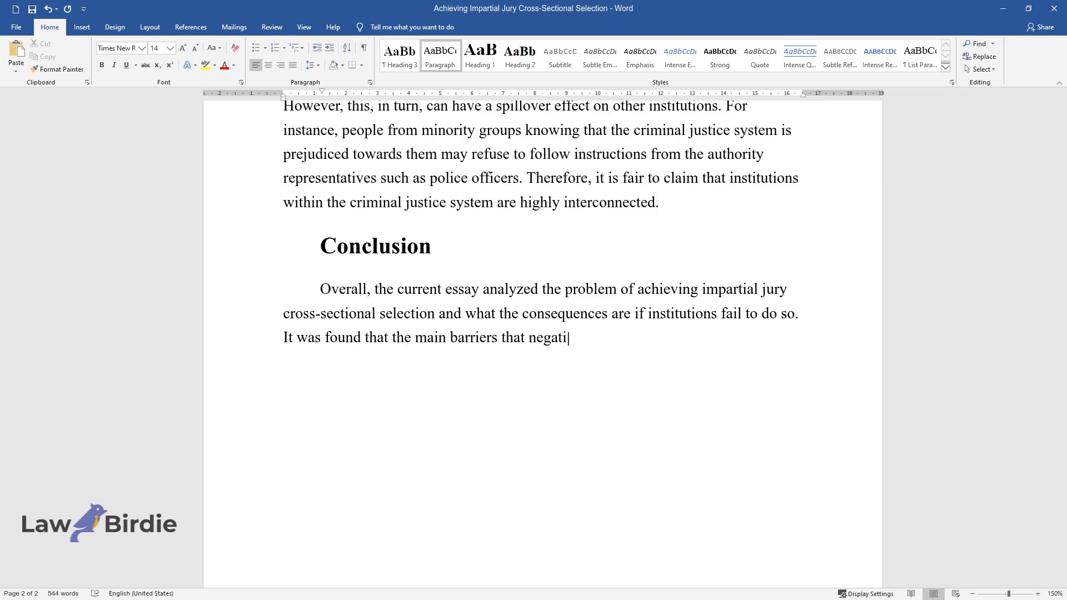
pyautogui.write('vely affect fair population represe')
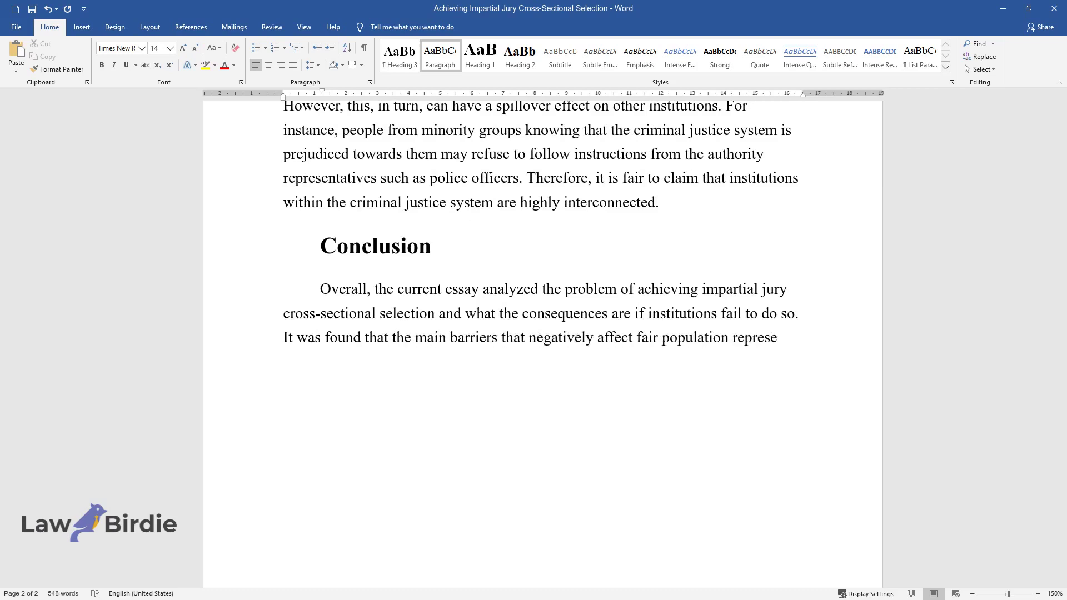
pyautogui.write('ntation in the court are processual ')
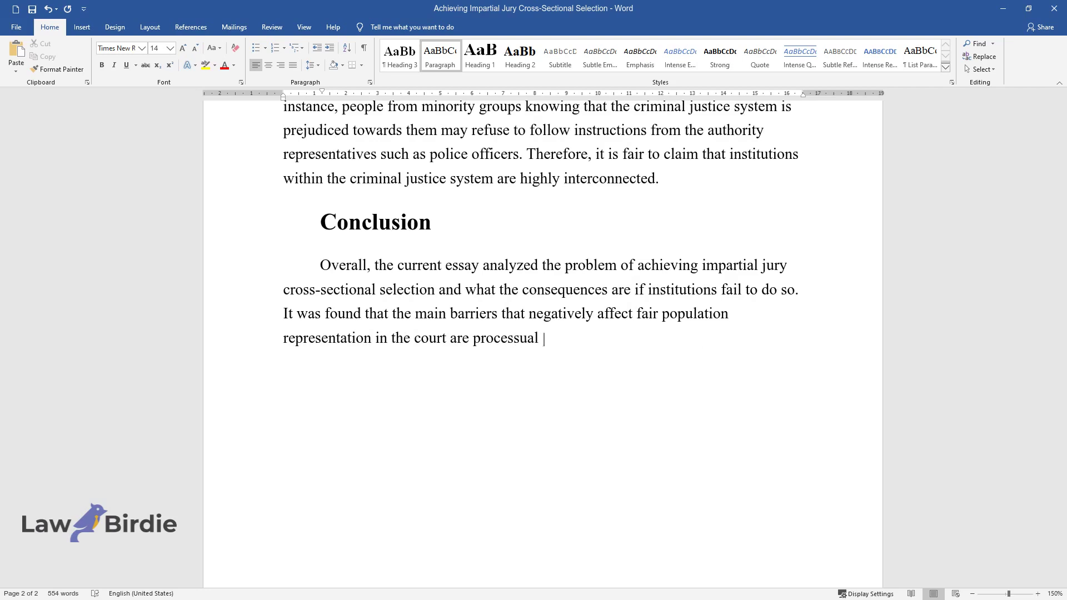
pyautogui.write('(related to the methods of how juror')
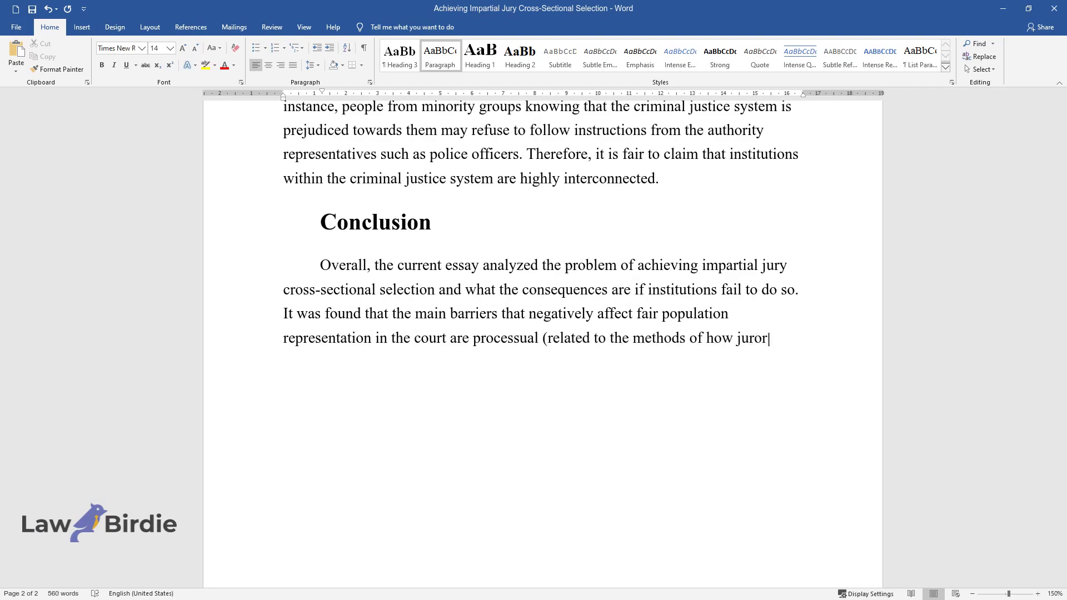
pyautogui.write('s are selected), socio-economic (re')
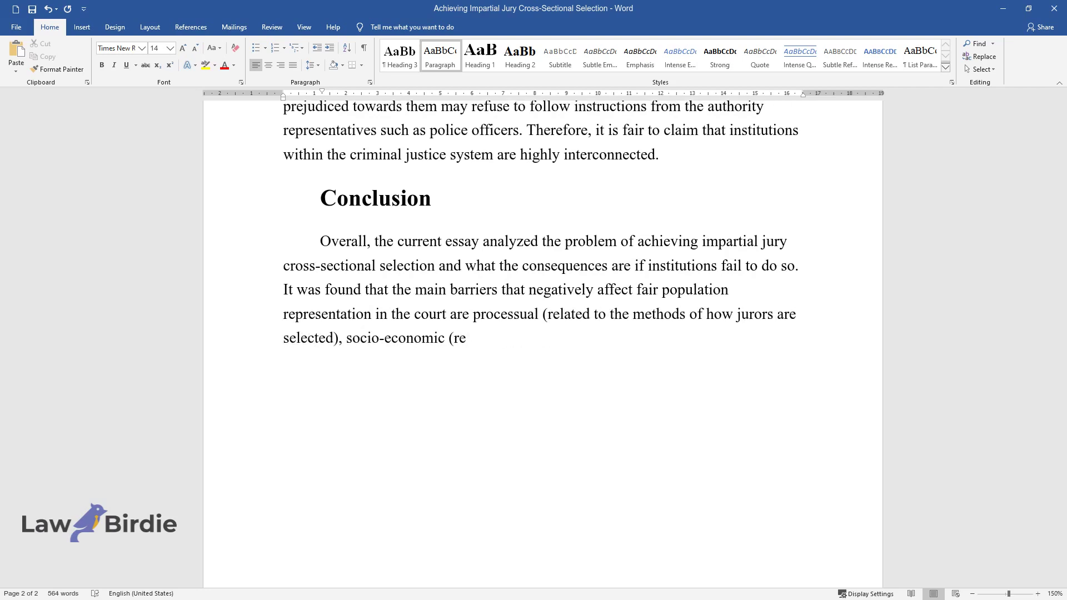
pyautogui.write('lated to population financial dispar')
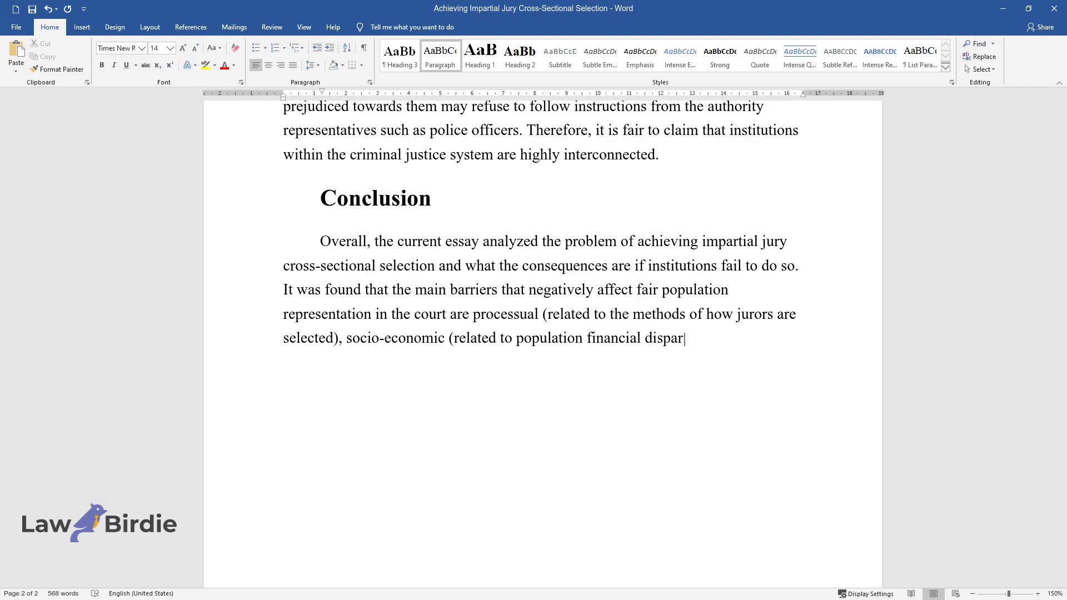
pyautogui.write('ity), and discrimination-based factors. Moreo')
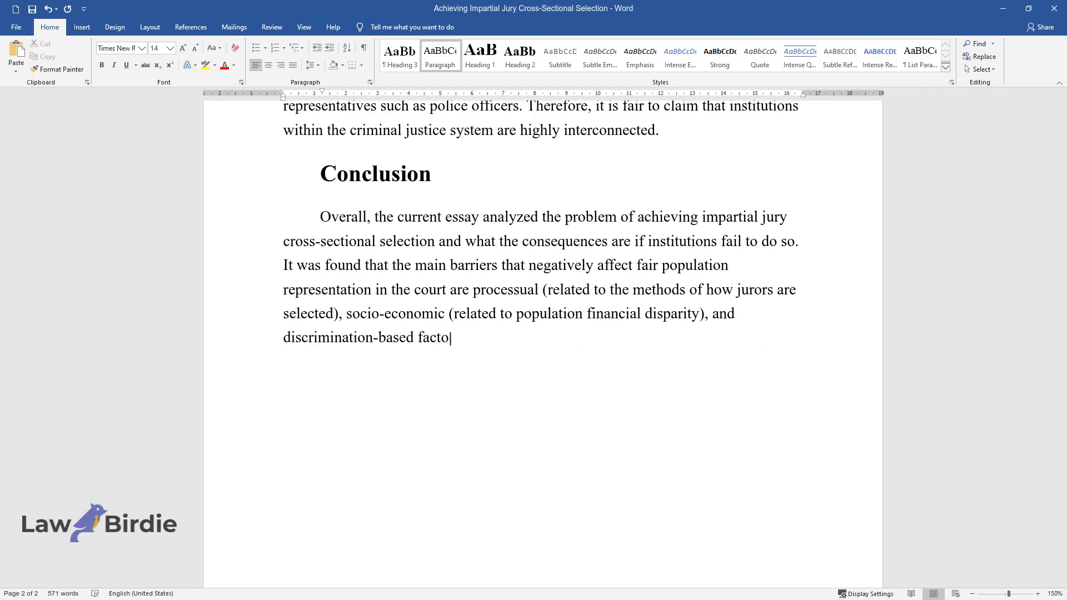
pyautogui.write('ver, it was argued that the')
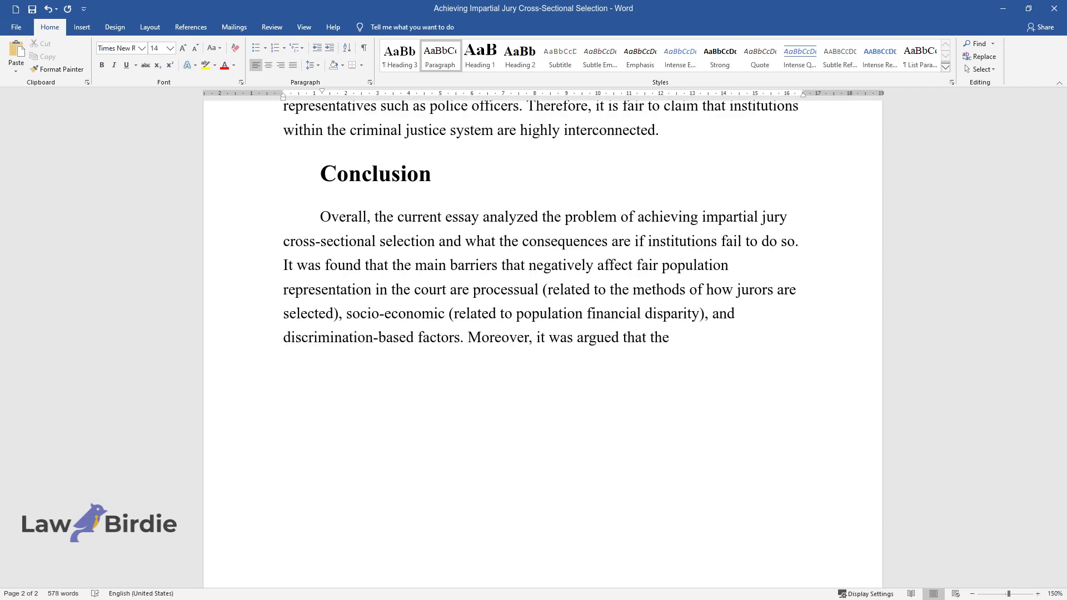
pyautogui.write(' existing discrimination within the')
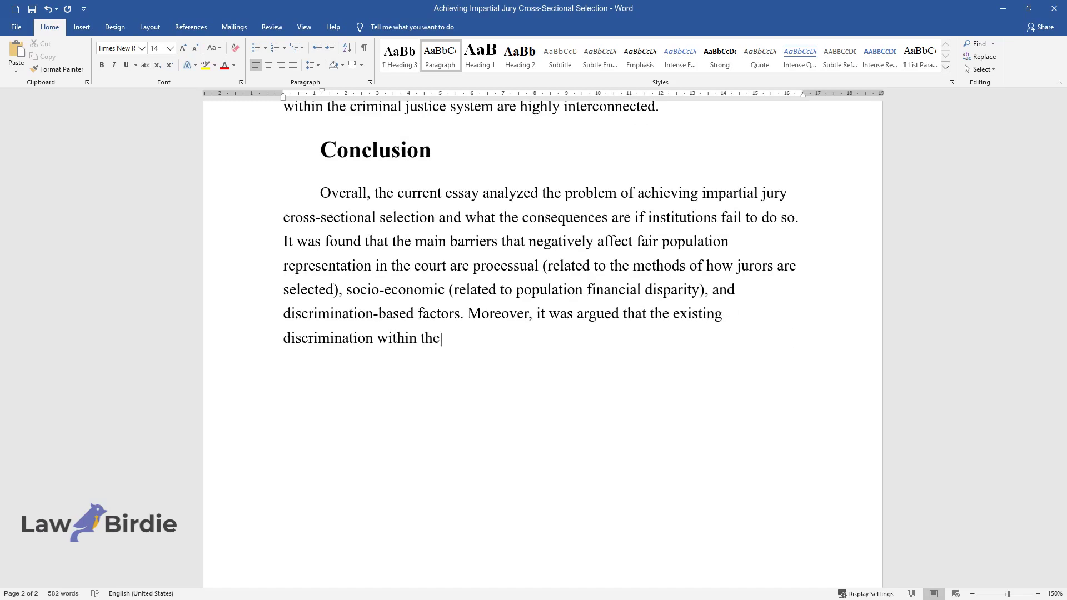
pyautogui.write(' courts could affect other organizat')
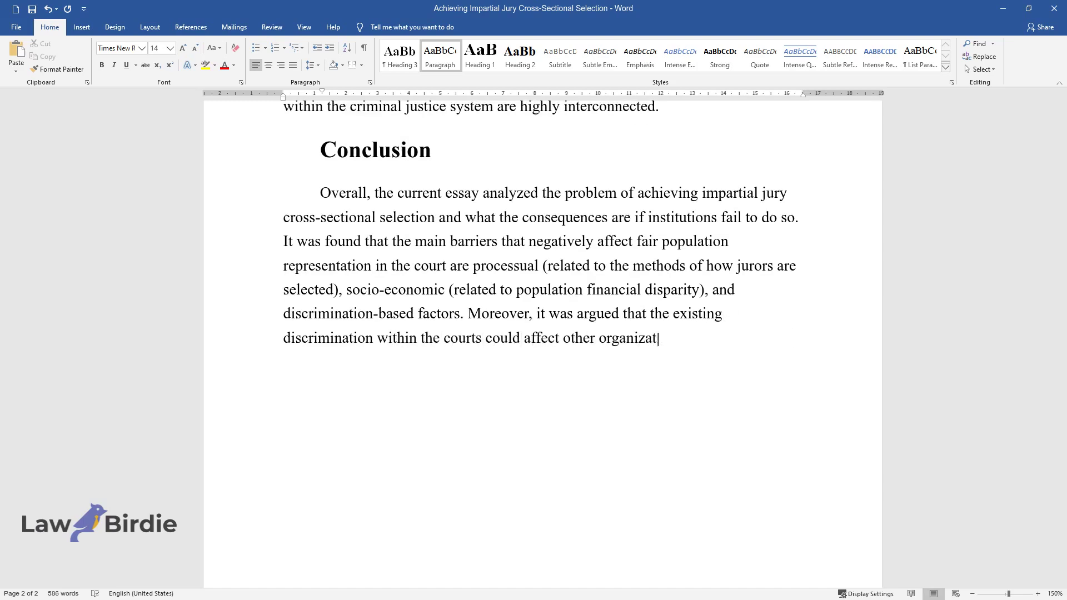
pyautogui.write('ions such as police departments.')
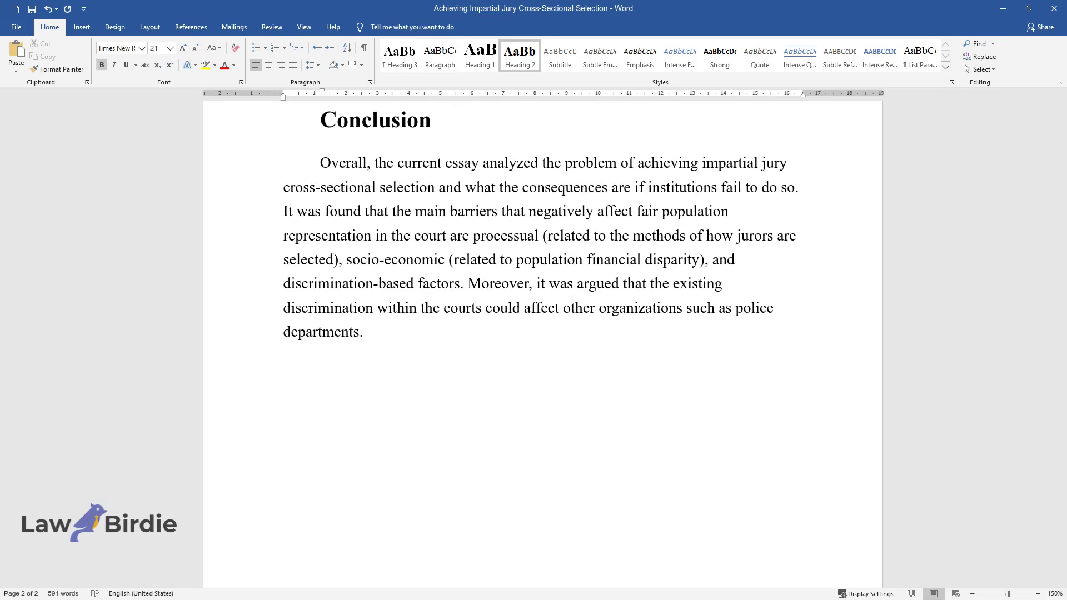
pyautogui.write('Recommendations')
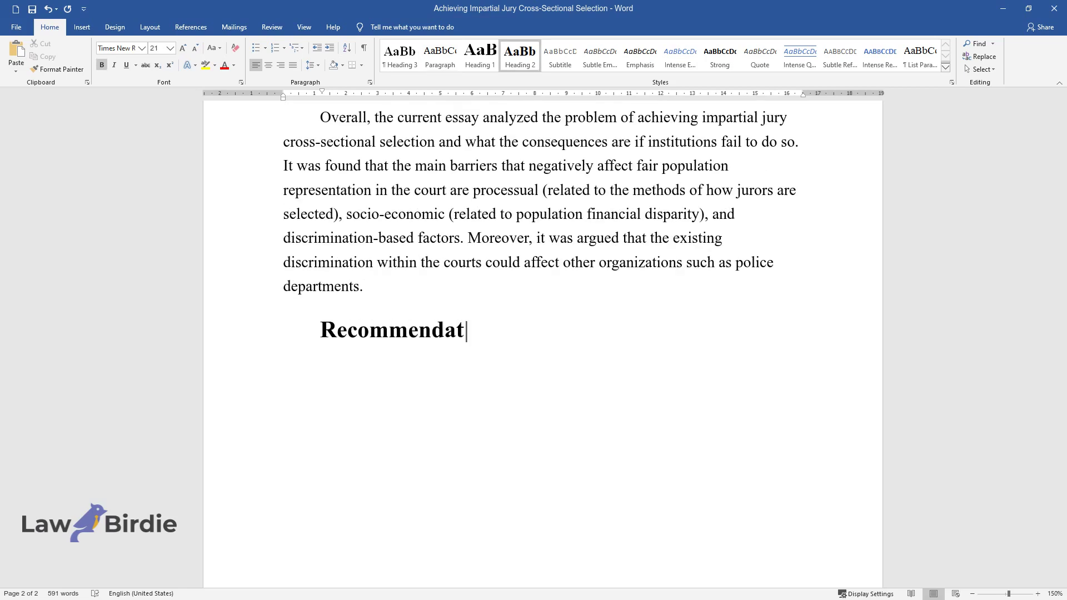
# - Type the Recommendations paragraph proposing a population census, computerized systems and greater financial compensation
pyautogui.press('Return')
pyautogui.write('Based on ')
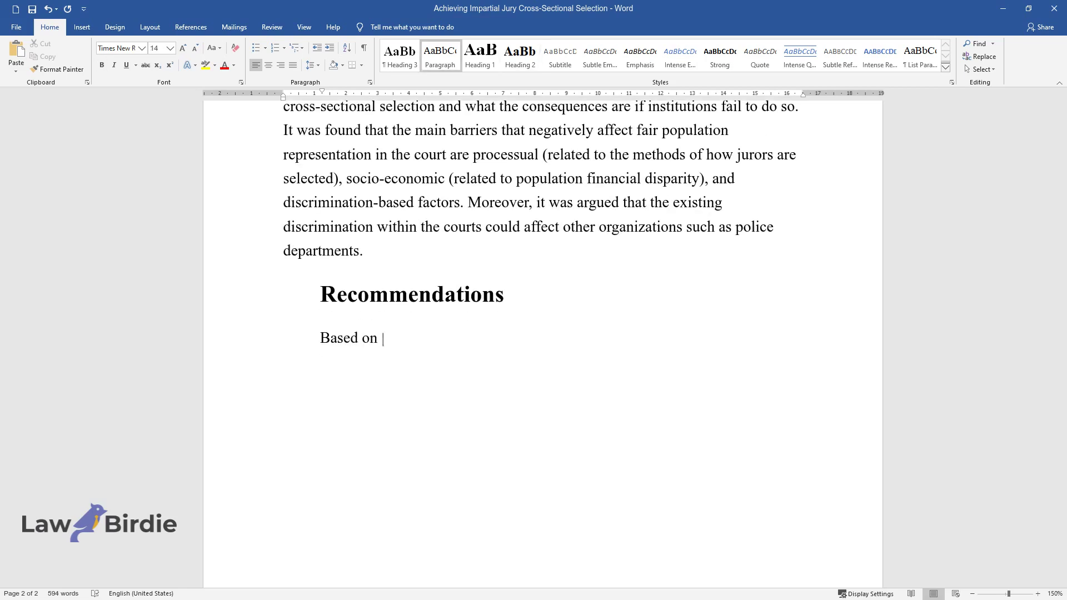
pyautogui.write('the previous discussion, this pape')
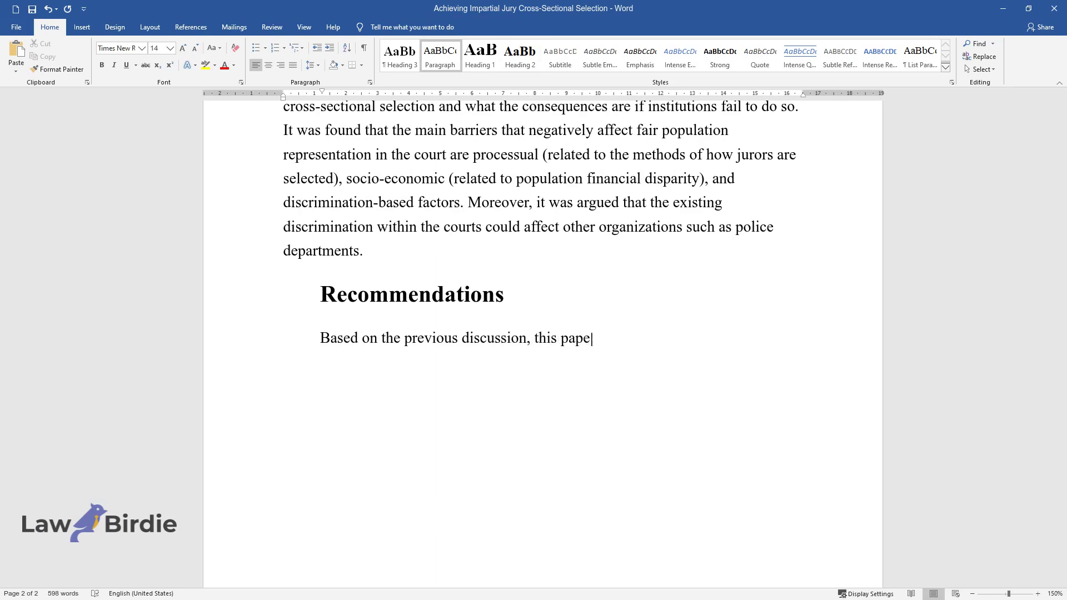
pyautogui.write('r seeks to propose certain recom')
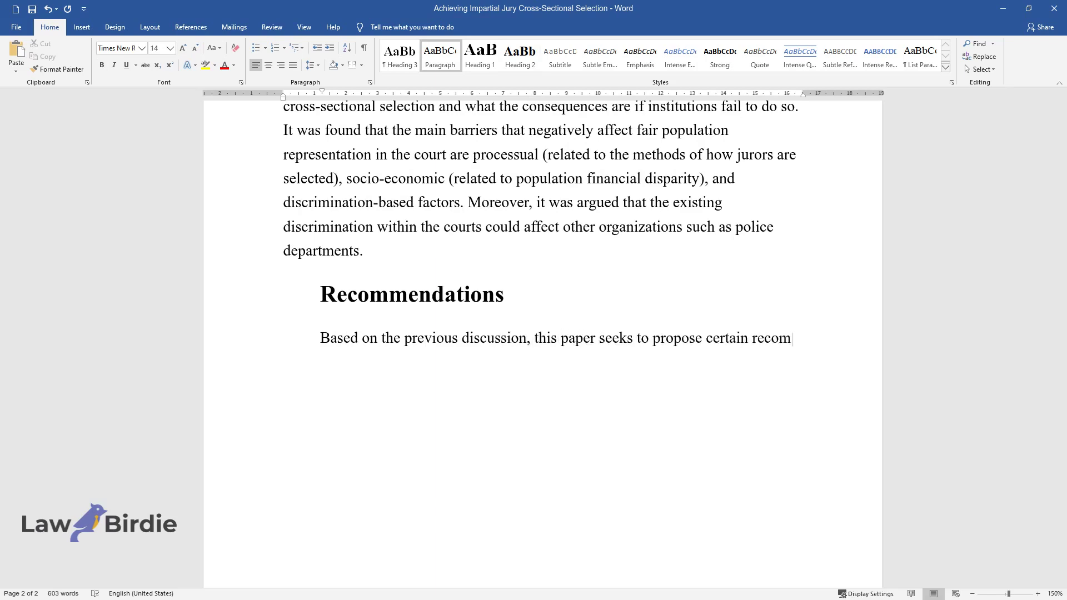
pyautogui.write('mendations to facilitate the issue')
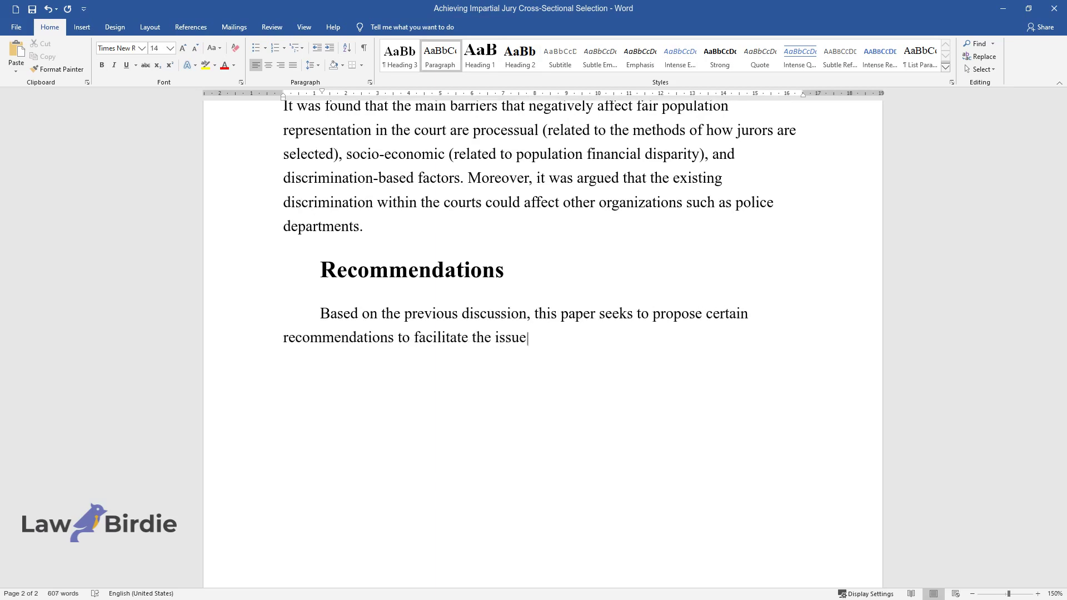
pyautogui.write("'s solution. First, the courts in each province ca")
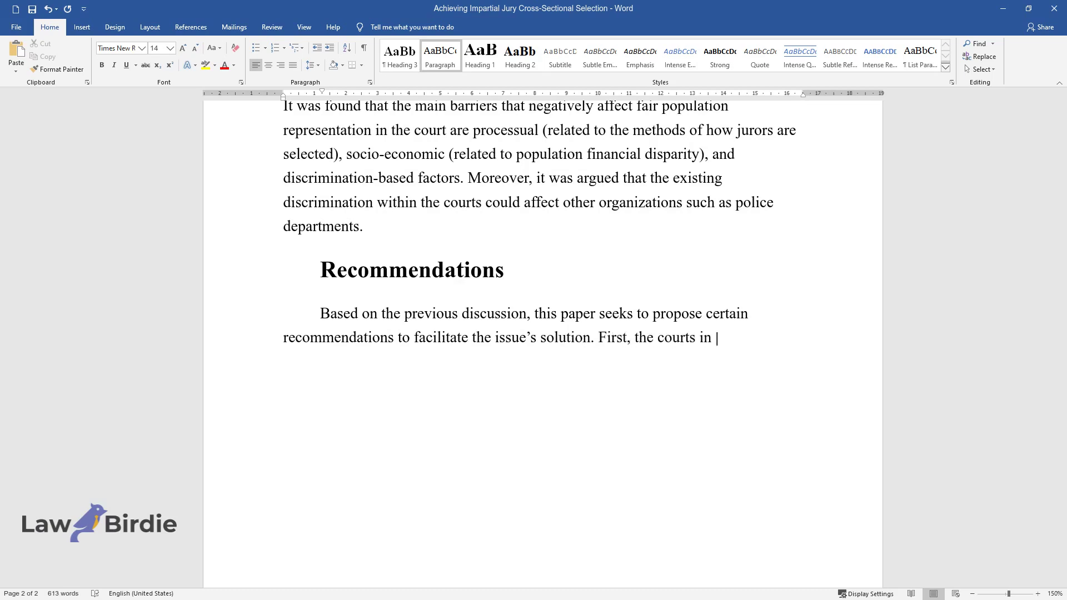
pyautogui.write('n conduct a popul')
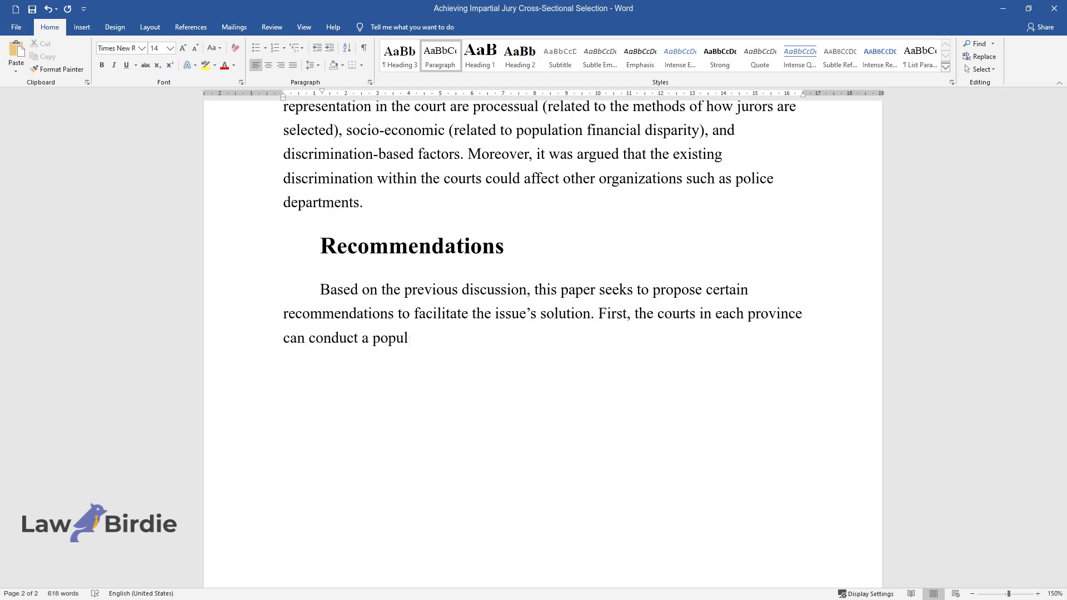
pyautogui.write('ation census to investigate the c')
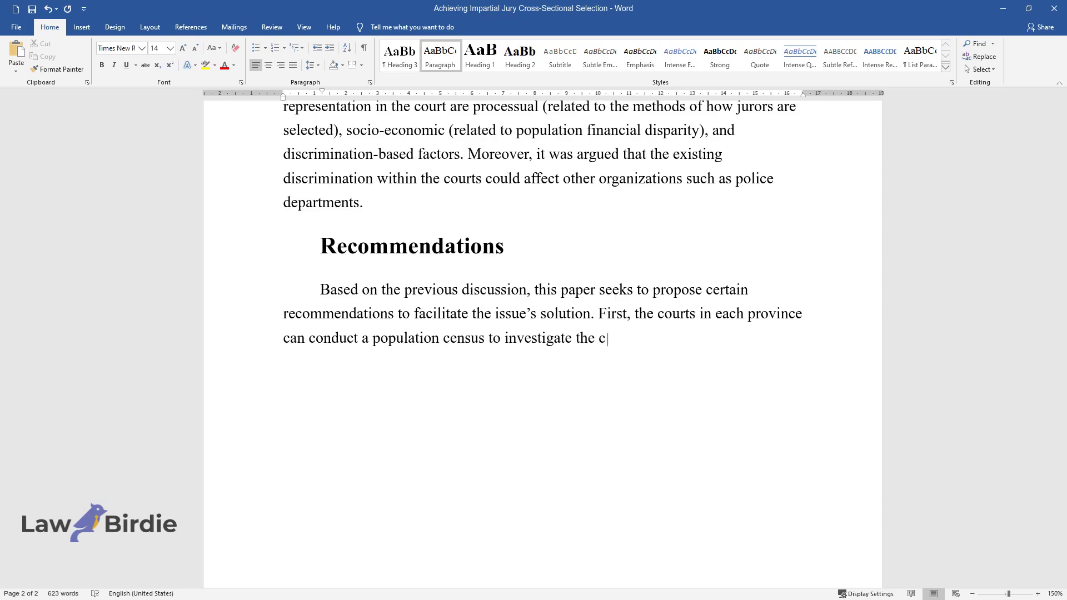
pyautogui.write('ommunity composition for representation purposes. Second,')
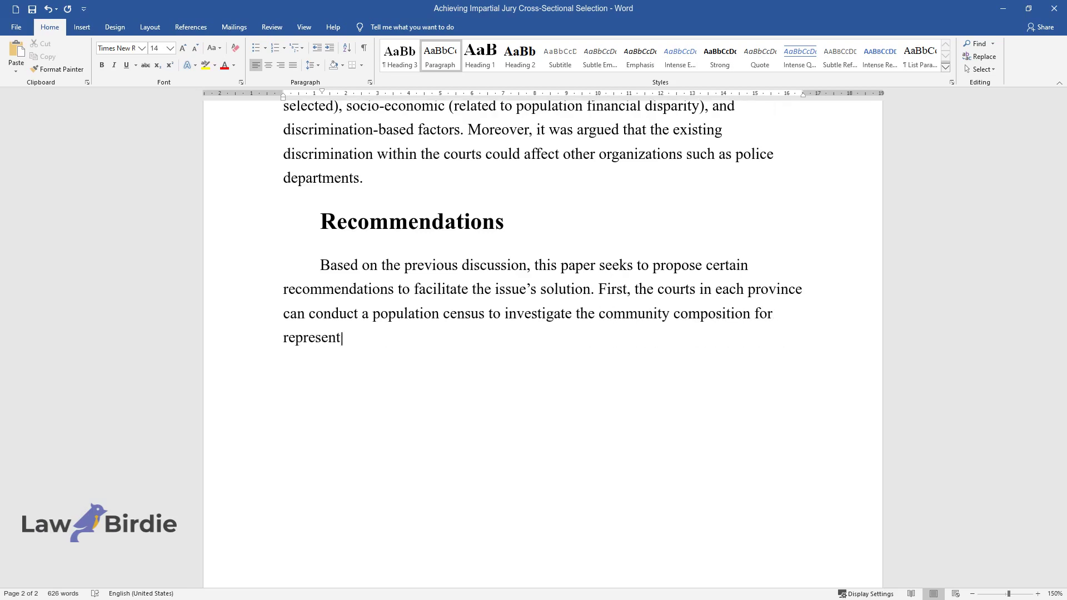
pyautogui.write(' computeri')
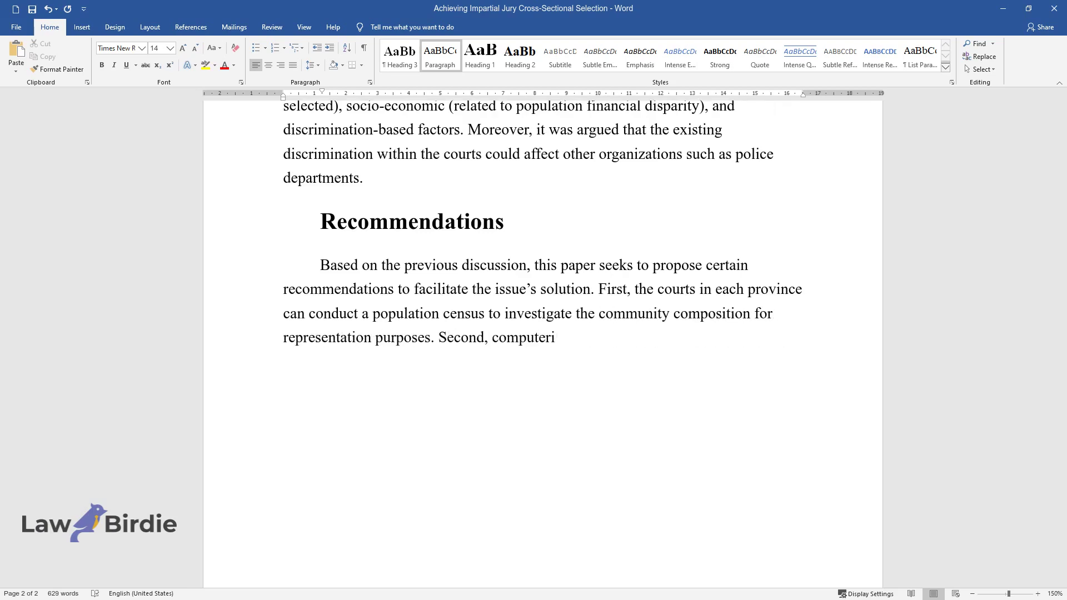
pyautogui.write('zed systems can help reduce the p')
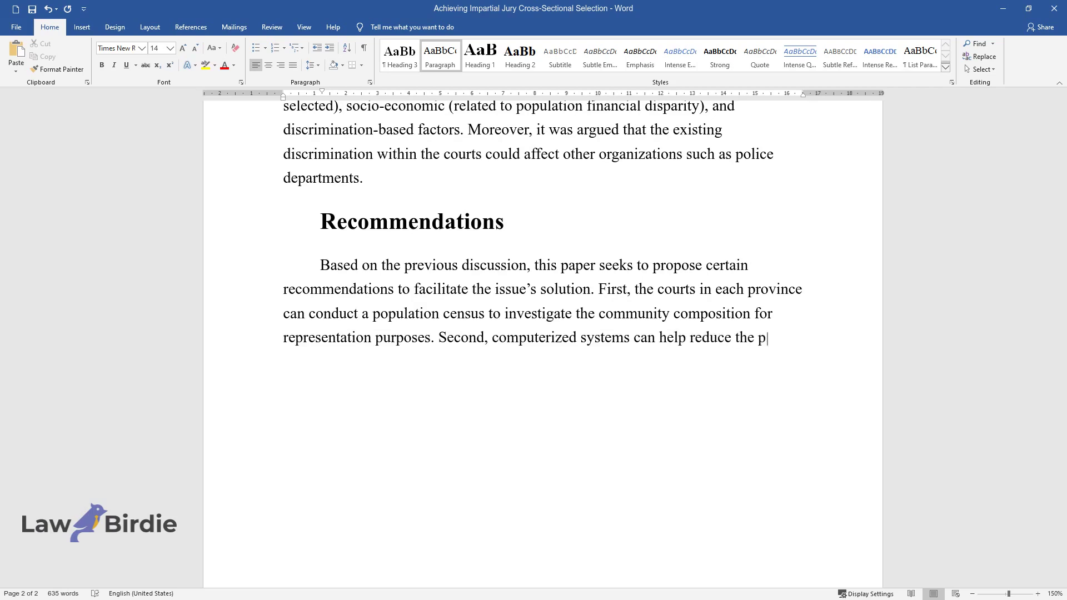
pyautogui.write('otential discrimination of one gro')
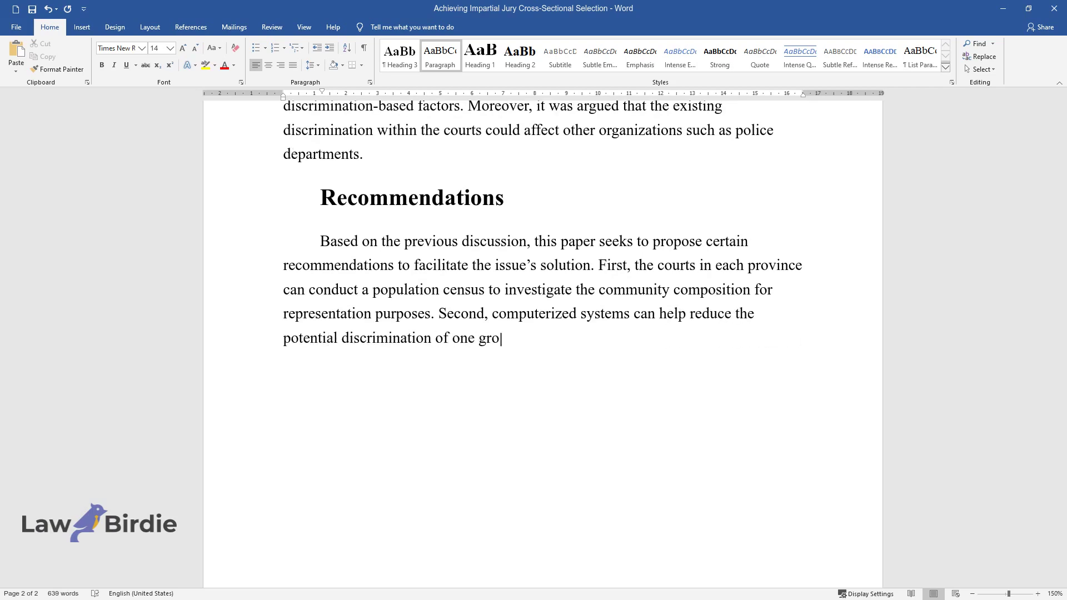
pyautogui.write('up over another due to class conf')
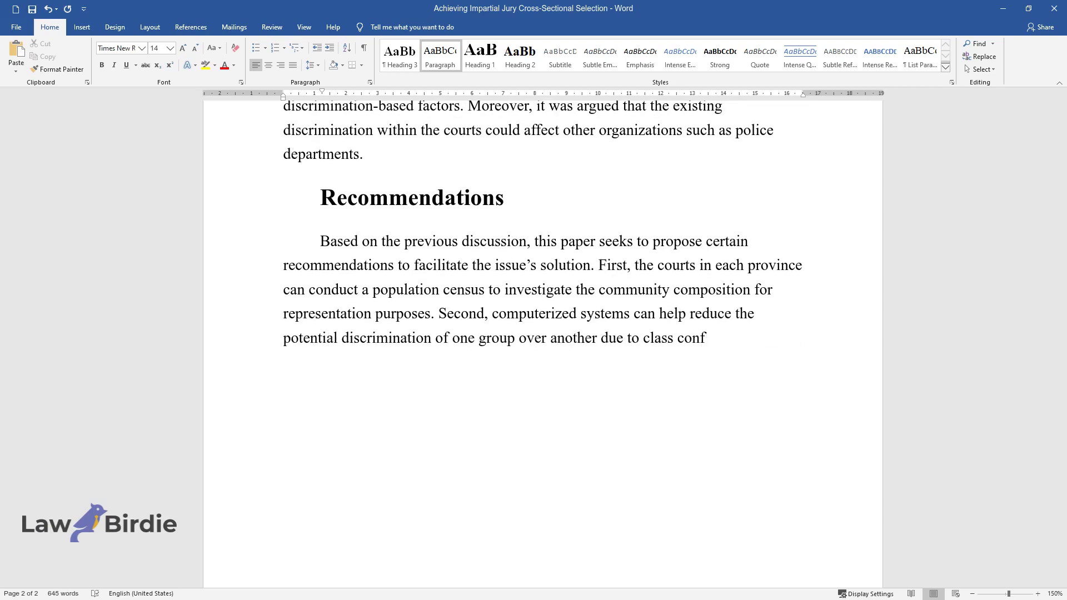
pyautogui.write('lict. Finally, the courts can offer greate')
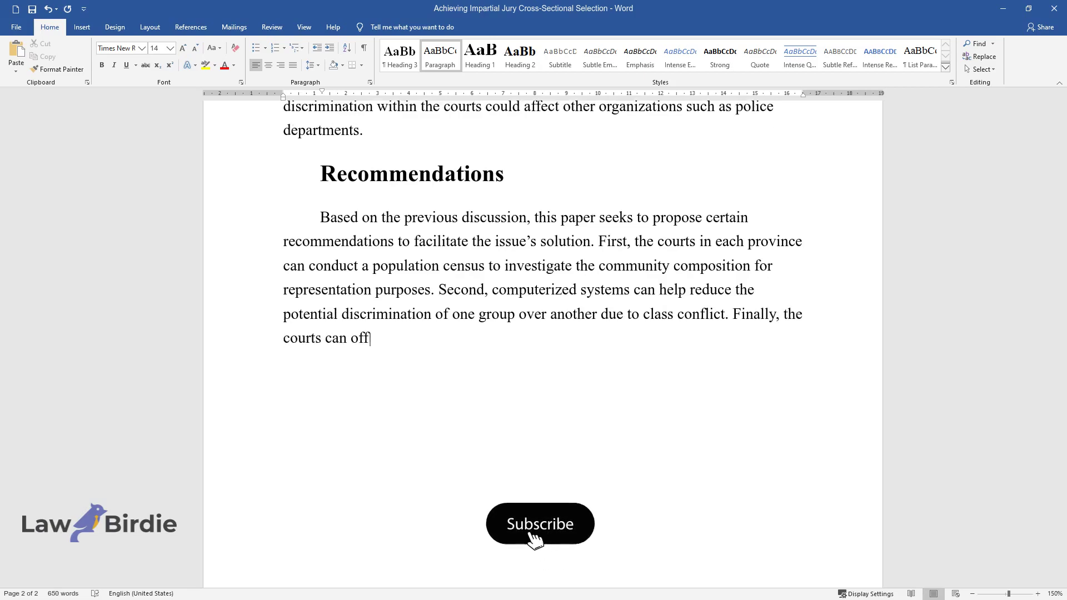
pyautogui.write('r financial compensation ')
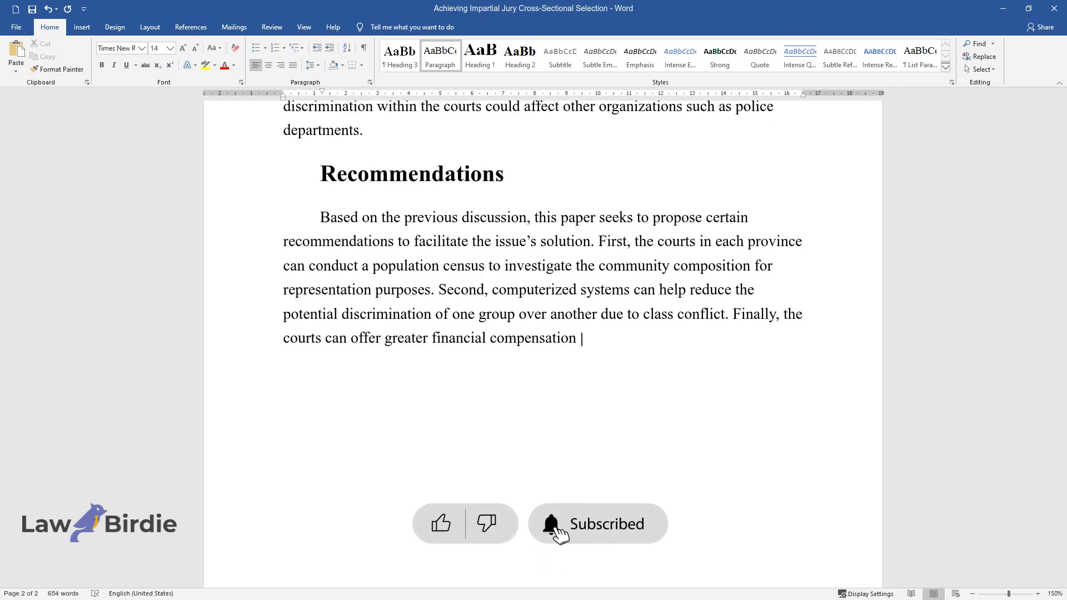
pyautogui.write('to people from lower classes to i')
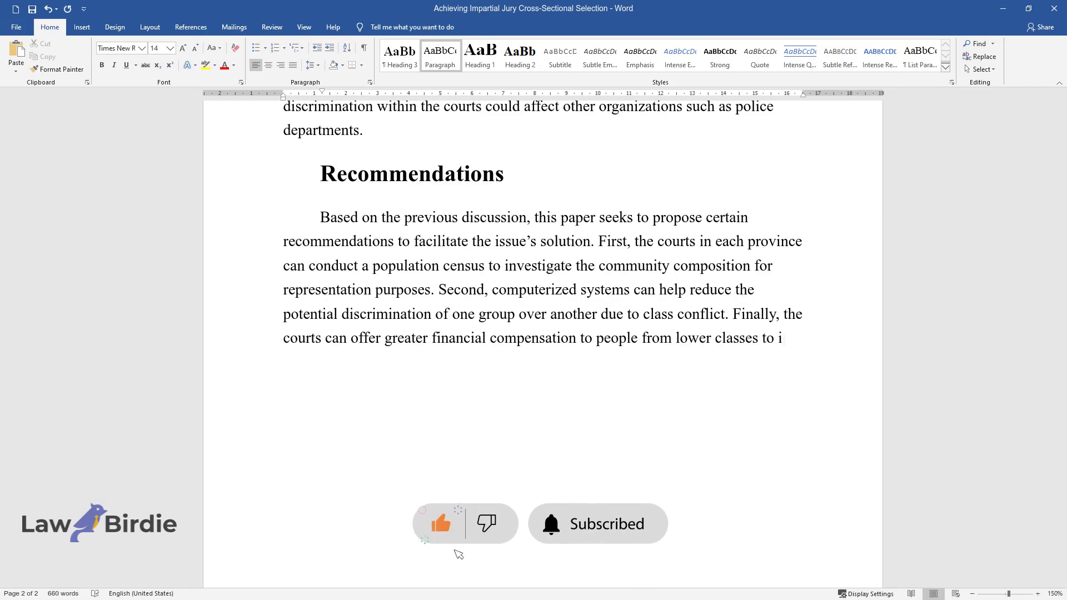
pyautogui.write('ncrease their motivation to parti')
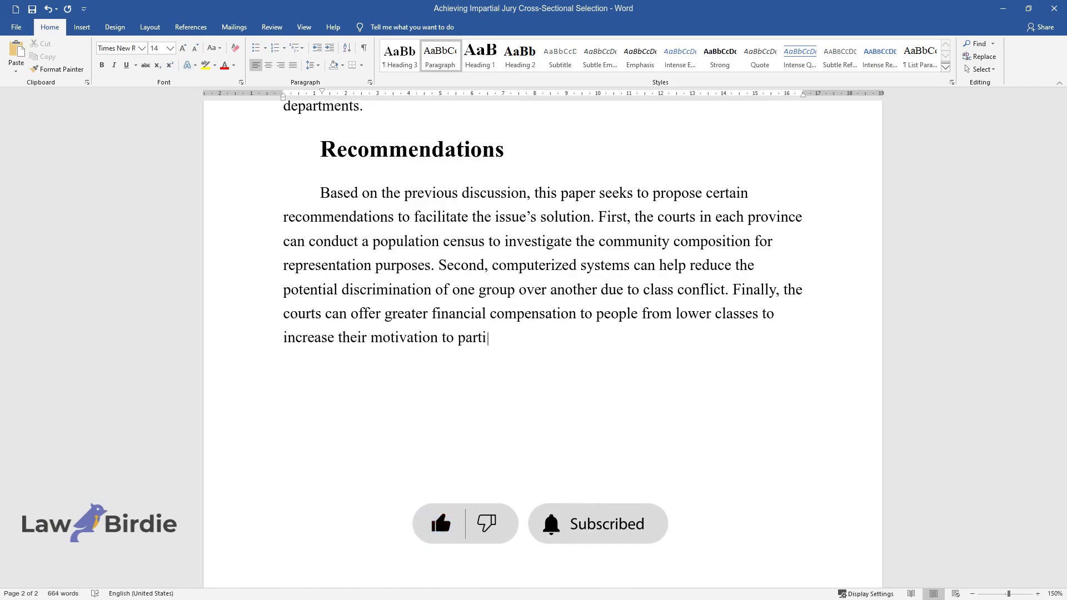